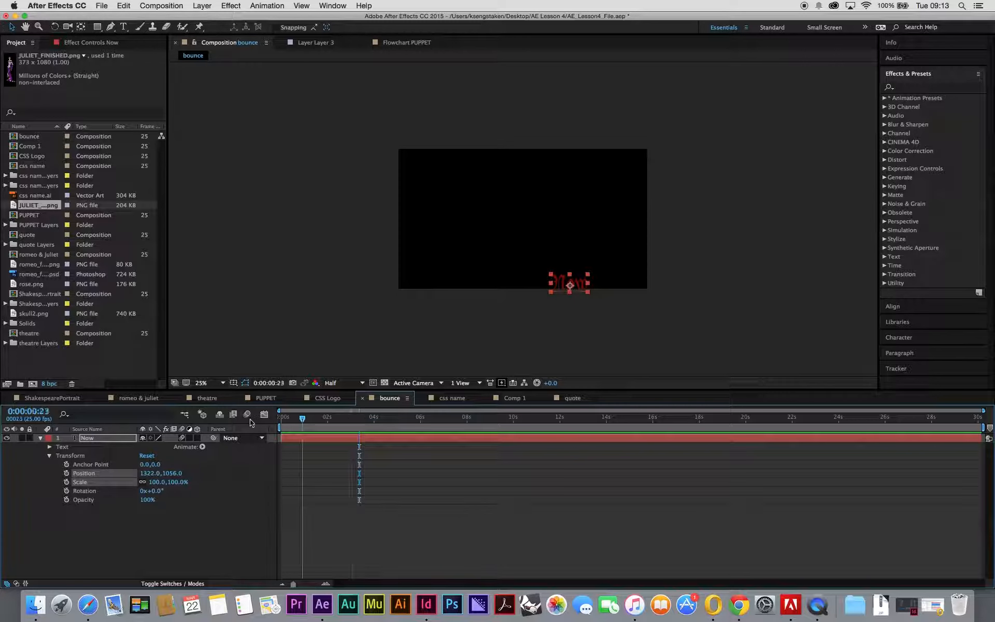
# - Place the Now text just off the frame's upper-left edge at about -130, 156 and start keyframing its Position at 0:00:00:00
pyautogui.moveTo(556, 289); pyautogui.dragTo(372, 163)
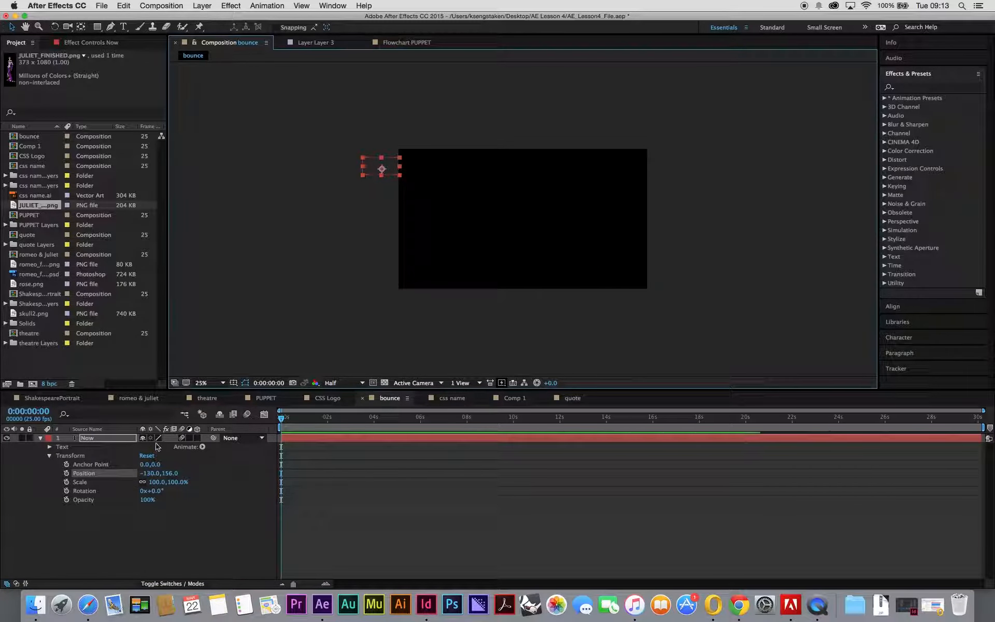
pyautogui.click(67, 473)
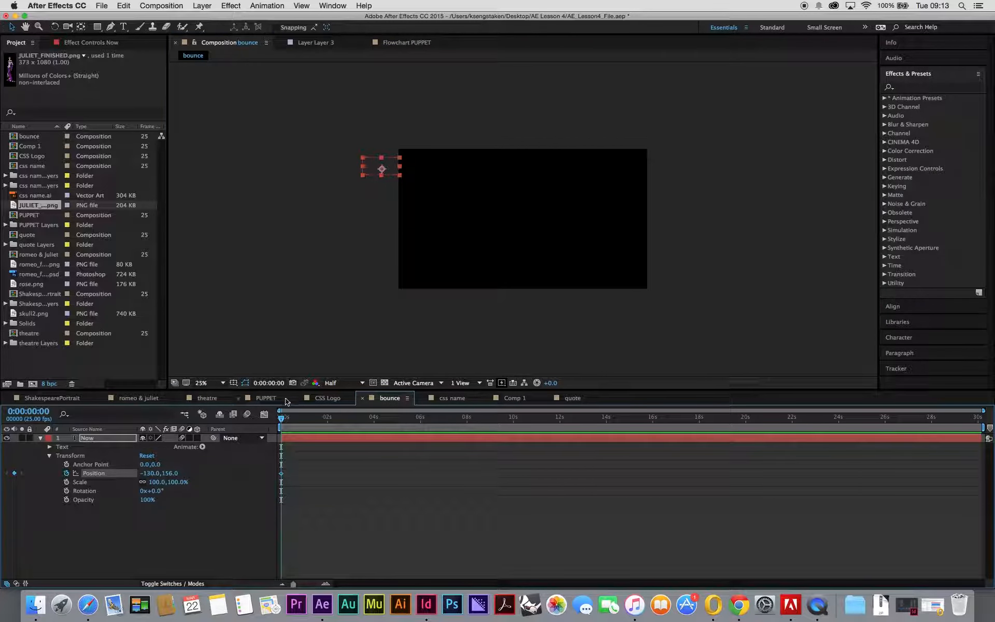
pyautogui.moveTo(281, 418); pyautogui.dragTo(308, 428)
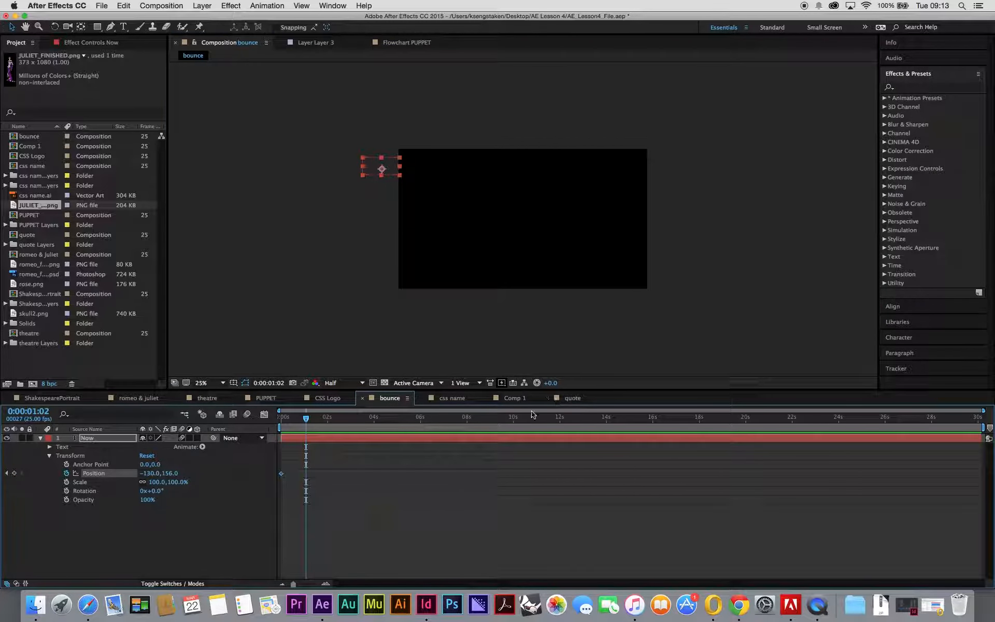
# - Set the bounce composition's duration to 0:00:05:04
pyautogui.press('super+l')
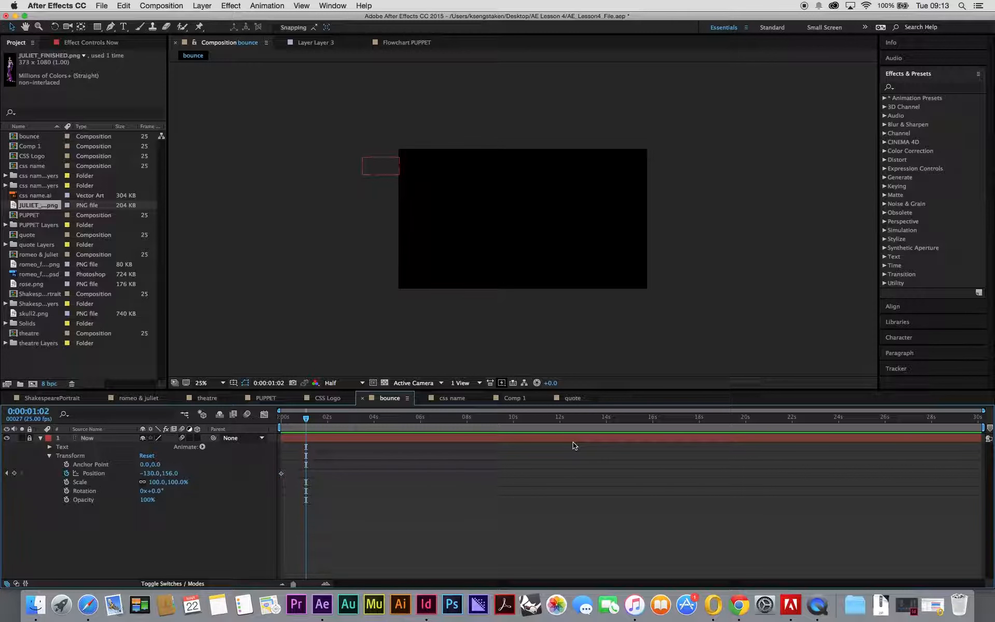
pyautogui.press('super+k')
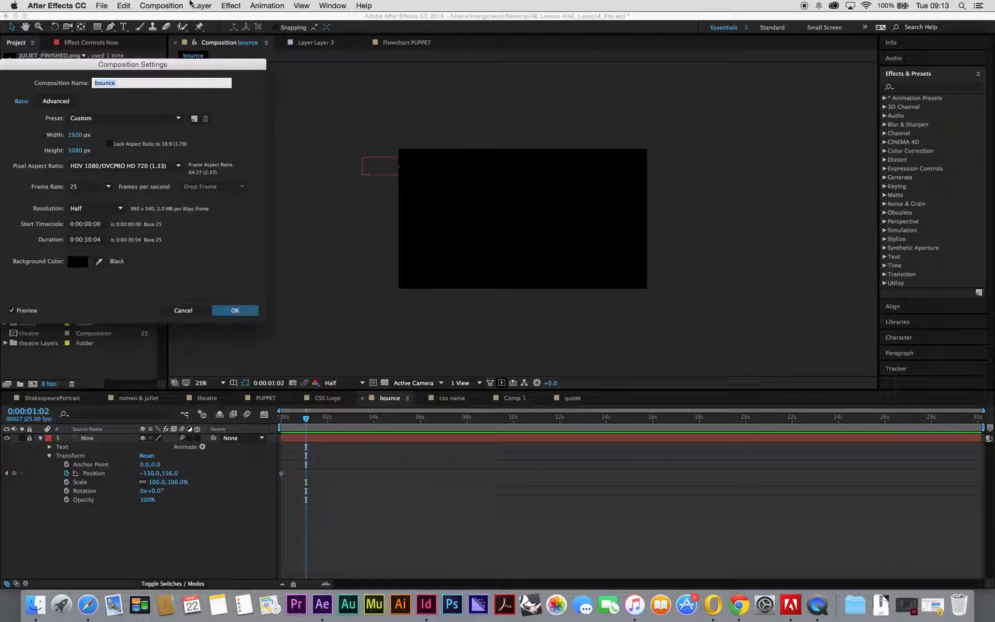
pyautogui.moveTo(174, 65); pyautogui.dragTo(537, 76)
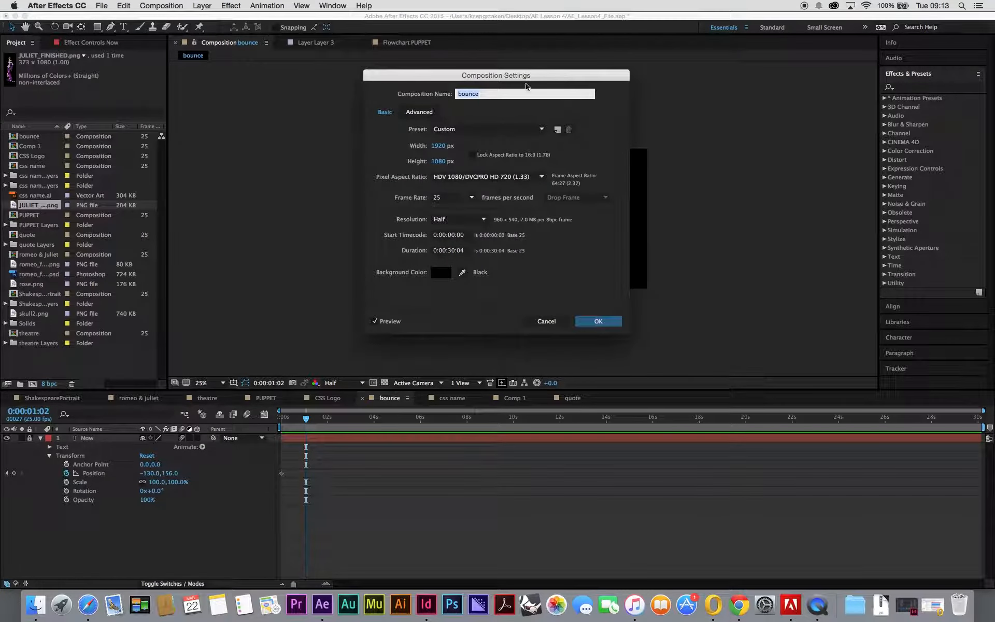
pyautogui.click(451, 252)
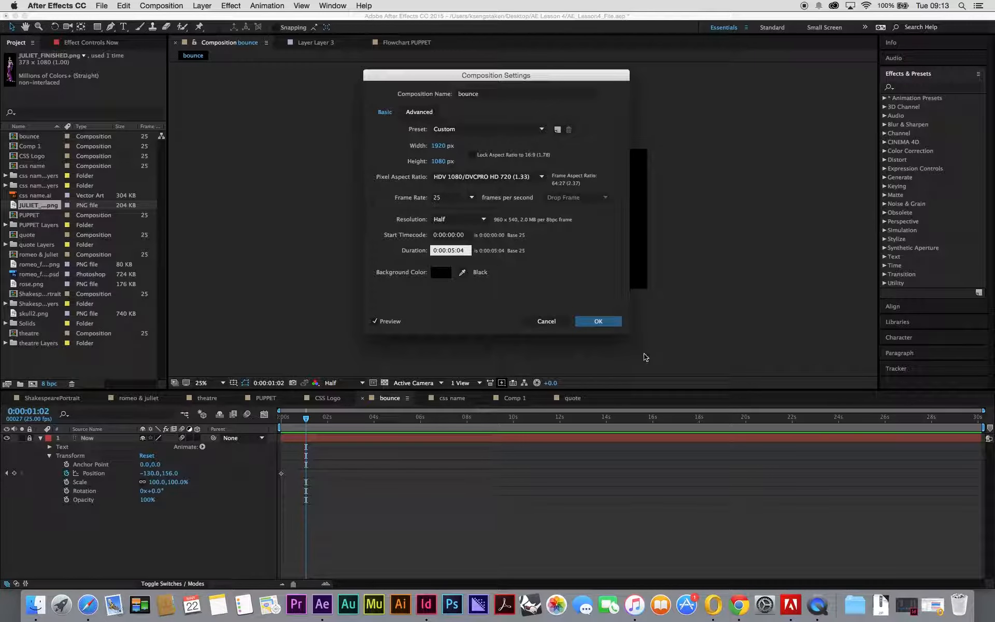
pyautogui.click(598, 321)
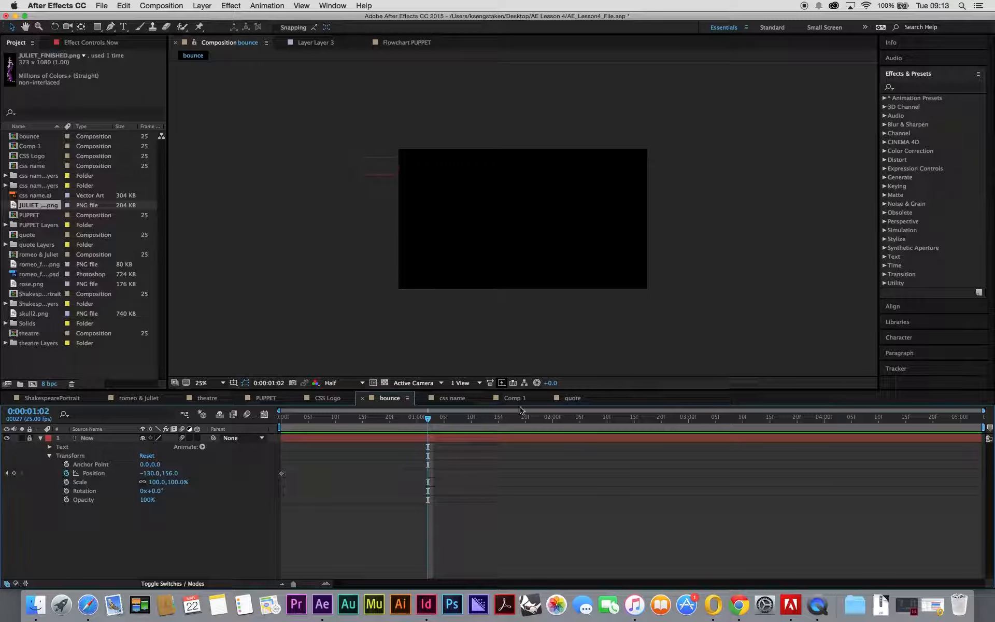
# - Unlock the Now layer and add a Position keyframe at 0:00:00:15 on the frame's lower edge, at about 394, 1048
pyautogui.moveTo(427, 412); pyautogui.dragTo(362, 427)
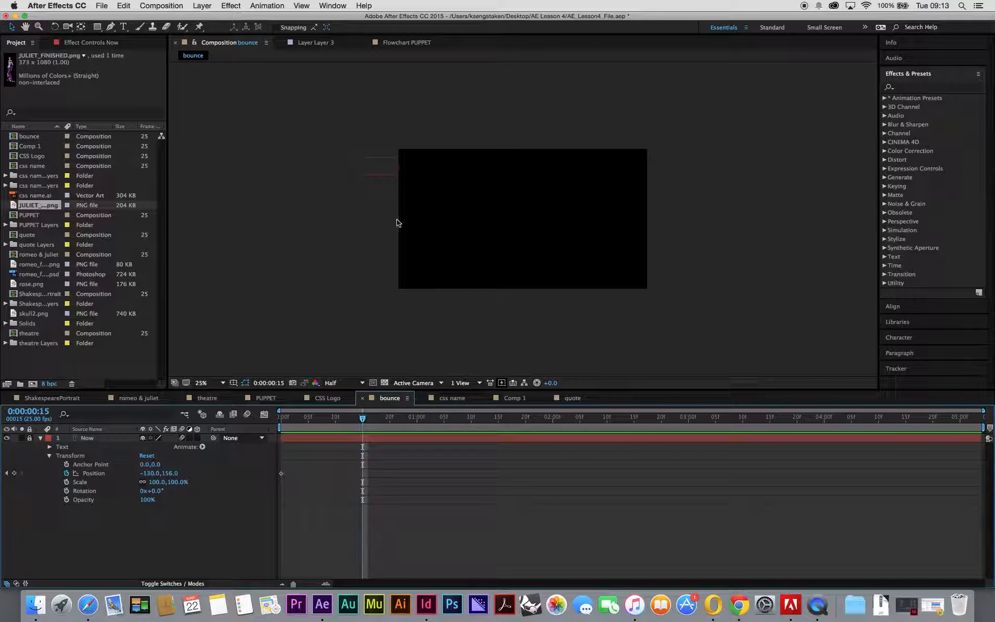
pyautogui.moveTo(384, 168)
pyautogui.mouseDown()
pyautogui.moveTo(446, 215)
pyautogui.moveTo(389, 169)
pyautogui.mouseUp()
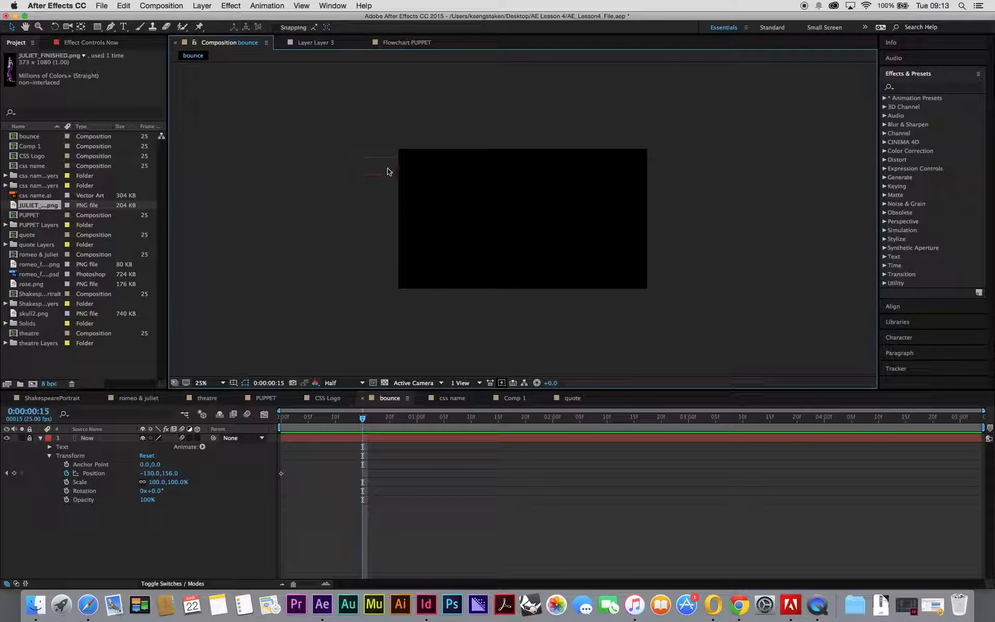
pyautogui.click(330, 441)
pyautogui.click(336, 441)
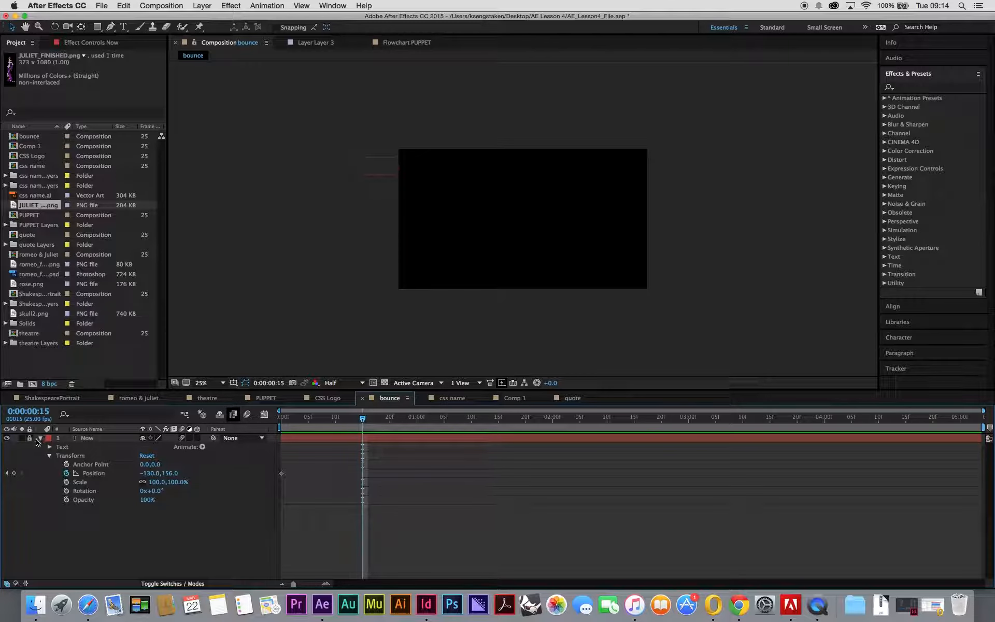
pyautogui.click(30, 438)
pyautogui.click(321, 441)
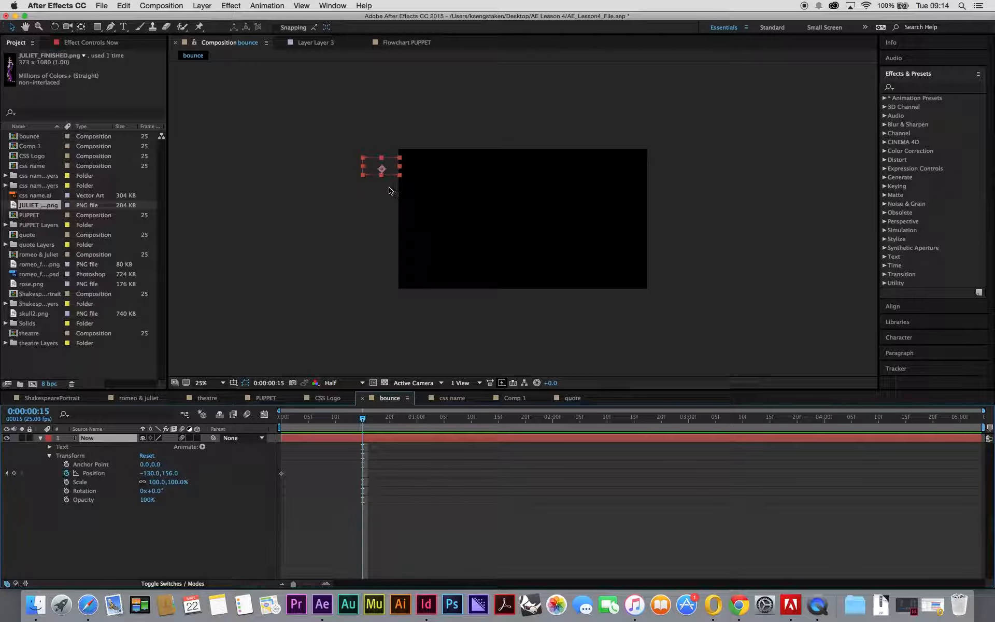
pyautogui.moveTo(388, 169); pyautogui.dragTo(455, 285)
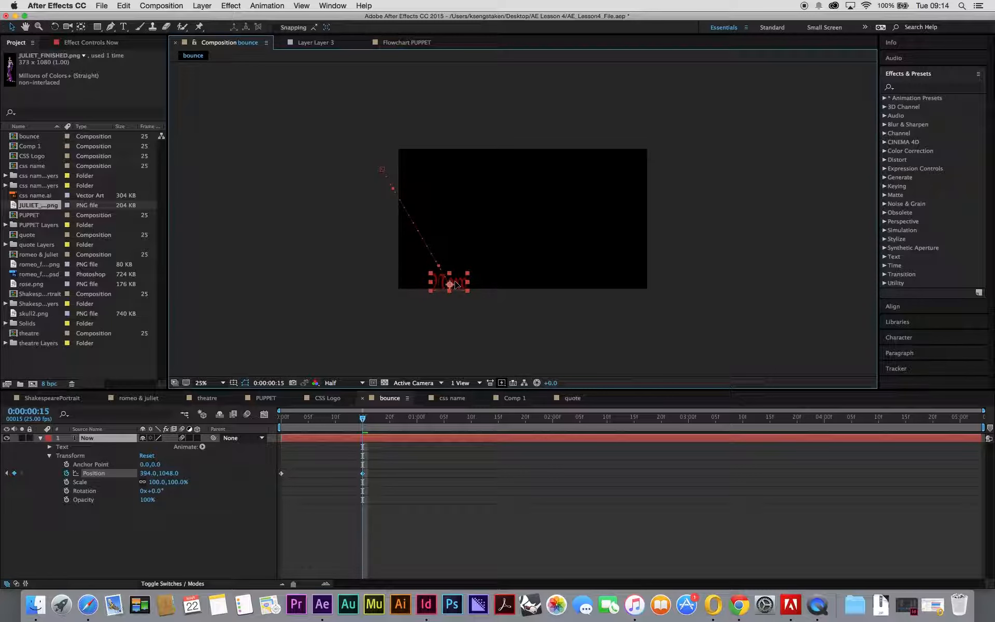
# - Keyframe the Now text's first rebound at about 582, 868 and shift that Position keyframe to 0:00:01:00
pyautogui.moveTo(366, 417); pyautogui.dragTo(444, 428)
pyautogui.moveTo(462, 285); pyautogui.dragTo(488, 260)
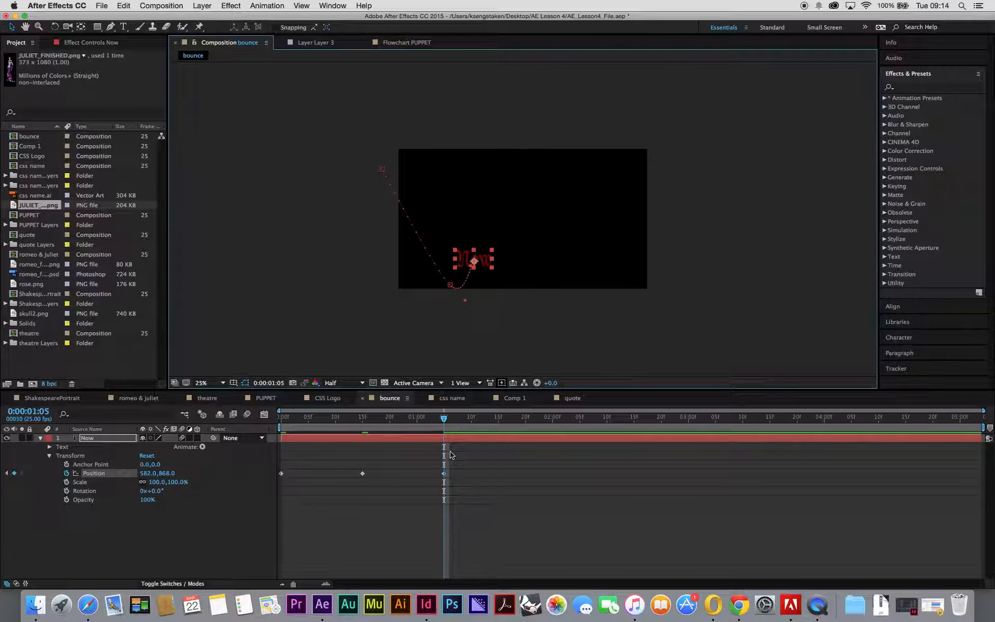
pyautogui.click(443, 473)
pyautogui.moveTo(429, 478); pyautogui.dragTo(417, 479)
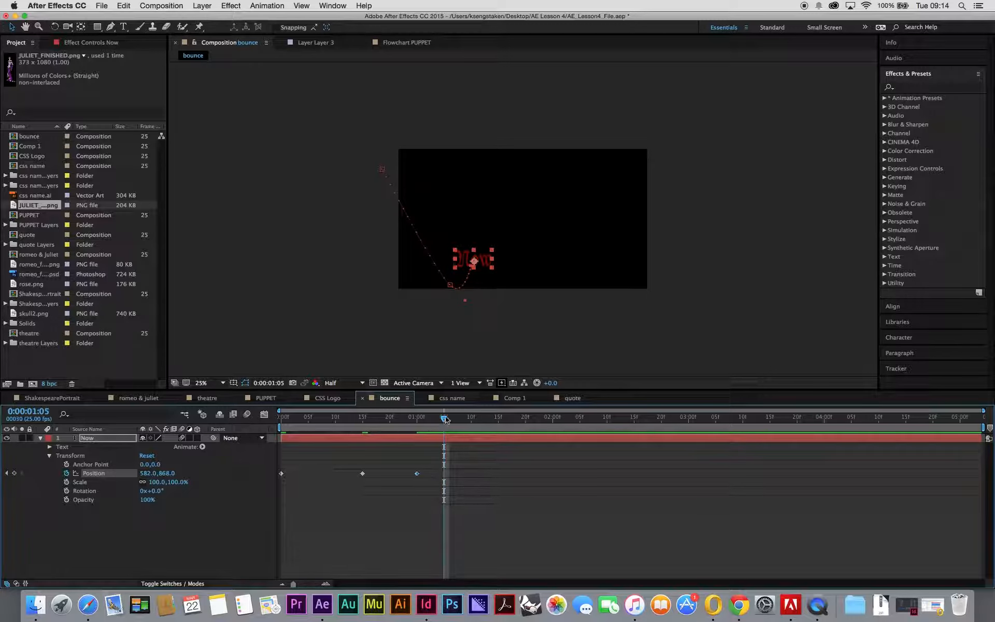
# - Add a landing Position keyframe at 0:00:01:08, at about 734, 1036, and raise the first rebound's peak on the motion path
pyautogui.moveTo(445, 421); pyautogui.dragTo(460, 420)
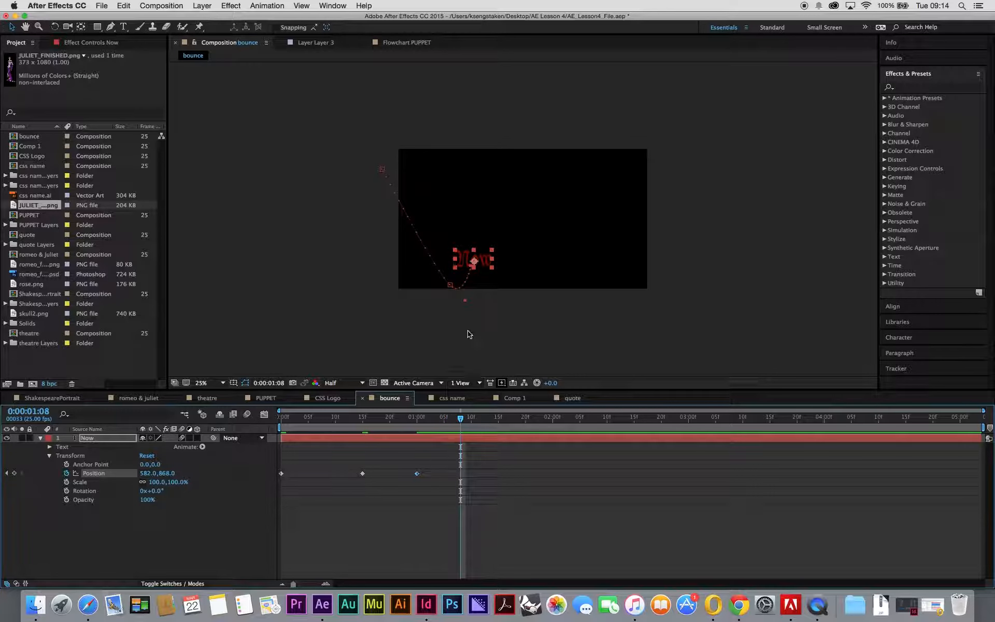
pyautogui.click(483, 267)
pyautogui.moveTo(482, 266); pyautogui.dragTo(475, 229)
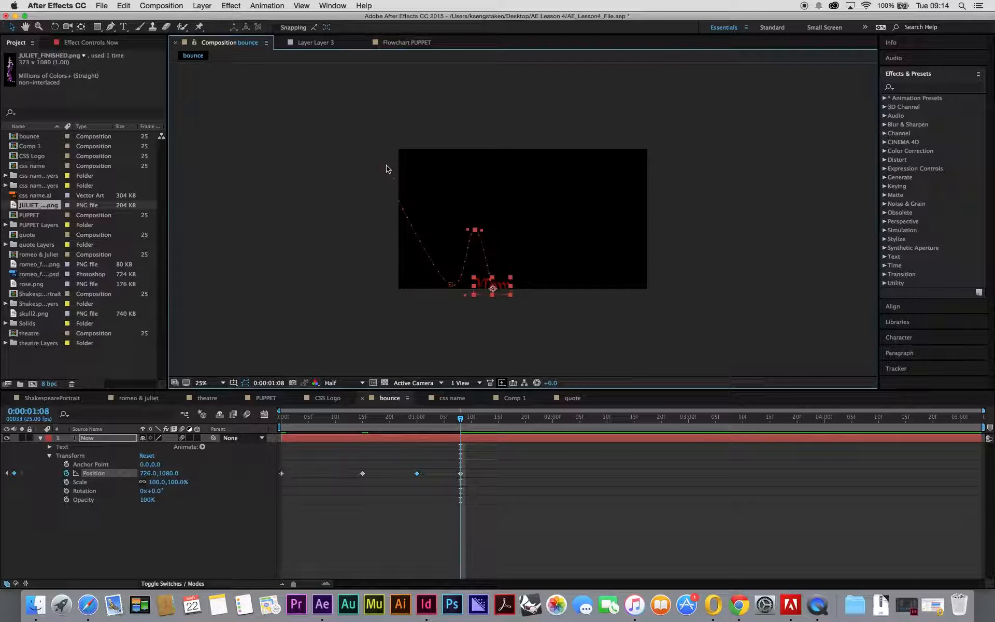
pyautogui.moveTo(475, 230); pyautogui.dragTo(477, 228)
pyautogui.moveTo(498, 289); pyautogui.dragTo(500, 284)
# - Keyframe a second, lower bounce: peak at 0:00:01:15 at about 870, 848 and landing at 0:00:01:20 at about 994, 1052
pyautogui.moveTo(465, 425); pyautogui.dragTo(498, 421)
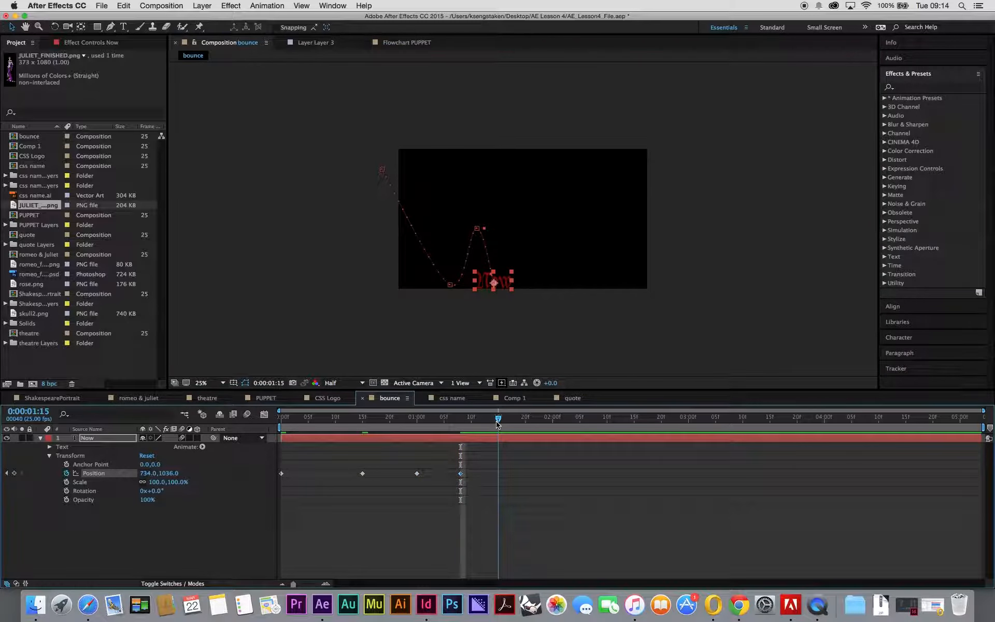
pyautogui.moveTo(495, 289); pyautogui.dragTo(516, 256)
pyautogui.press('super+z')
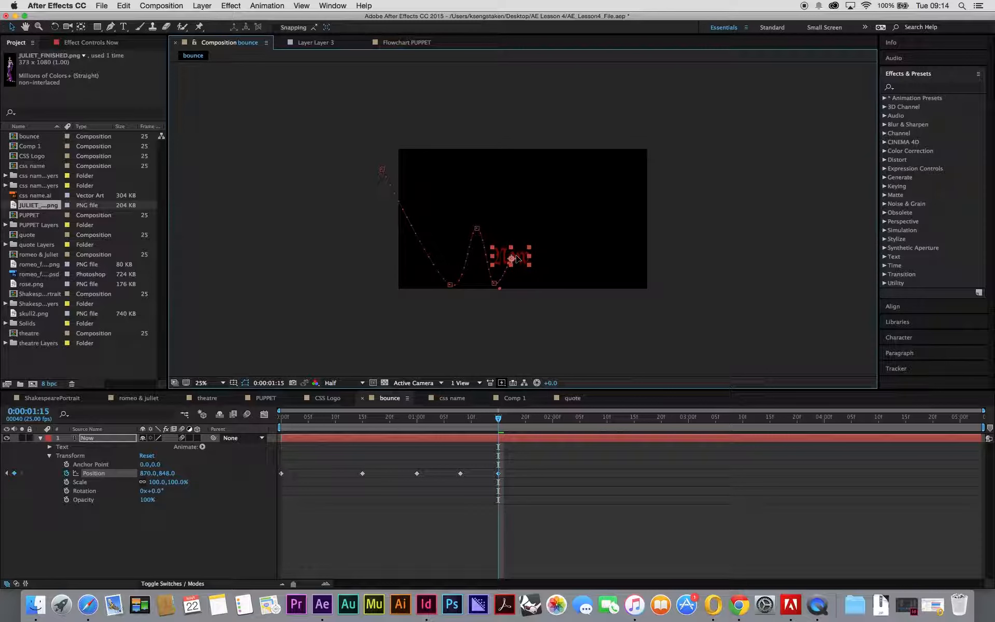
pyautogui.moveTo(499, 422); pyautogui.dragTo(528, 419)
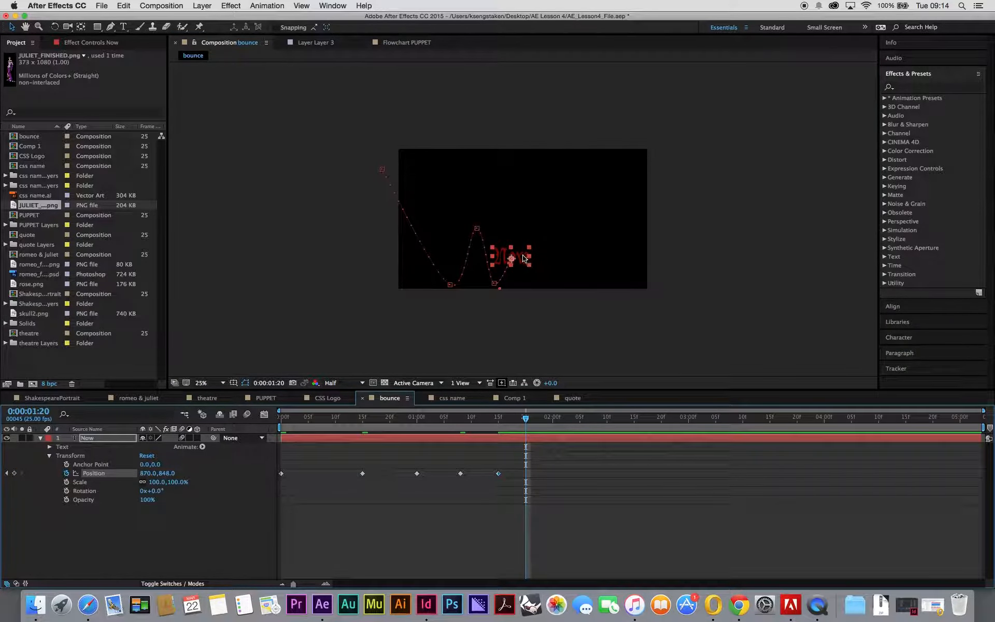
pyautogui.moveTo(523, 258); pyautogui.dragTo(540, 287)
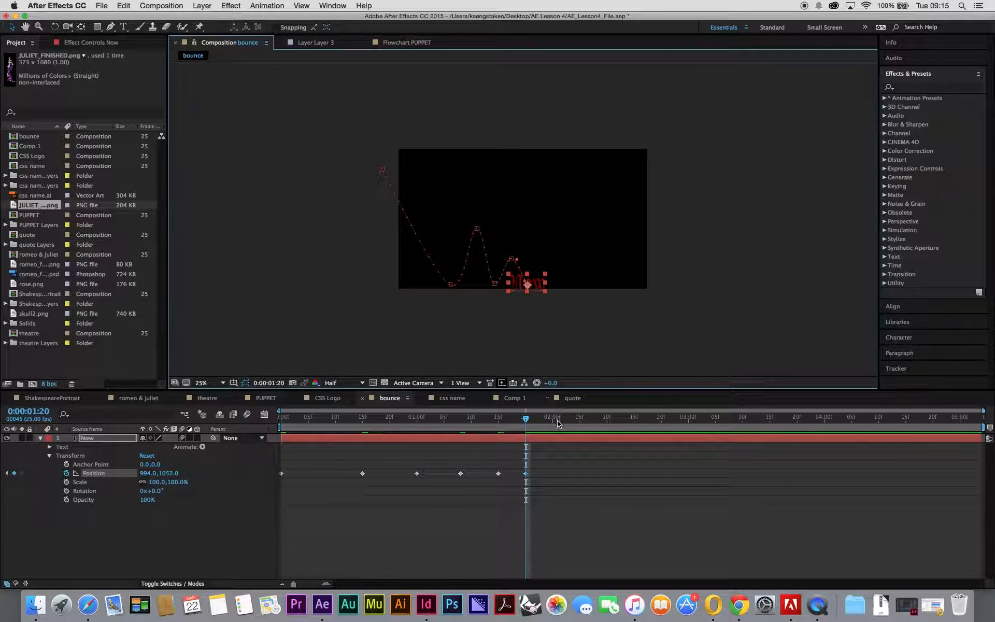
# - Keyframe a third, smaller bounce: peak at 0:00:02:00 at about 1086, 956 and landing at 0:00:02:05 at about 1178, 1048
pyautogui.moveTo(538, 418); pyautogui.dragTo(552, 417)
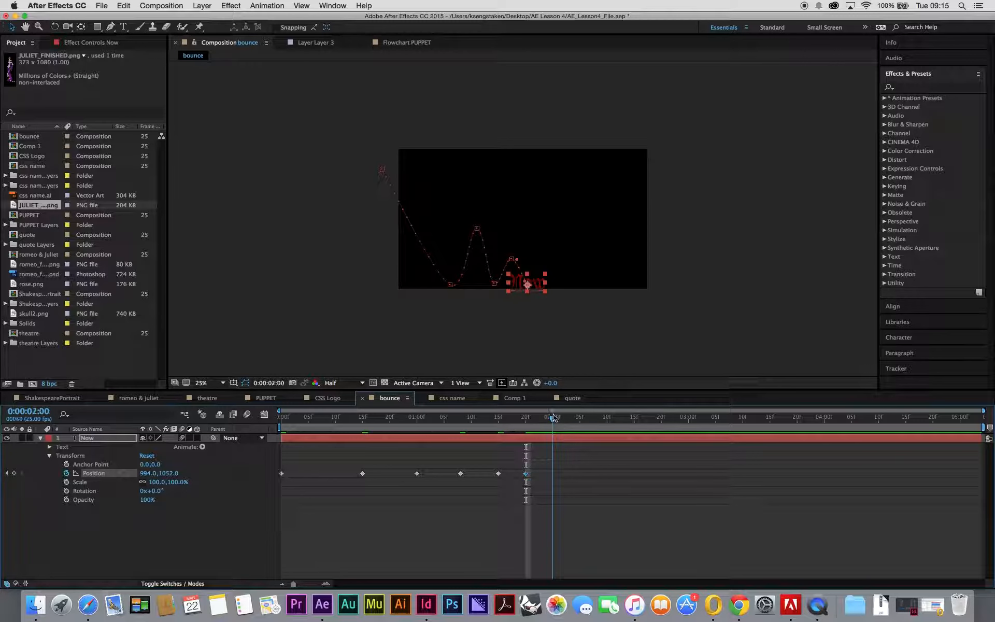
pyautogui.moveTo(537, 289); pyautogui.dragTo(549, 275)
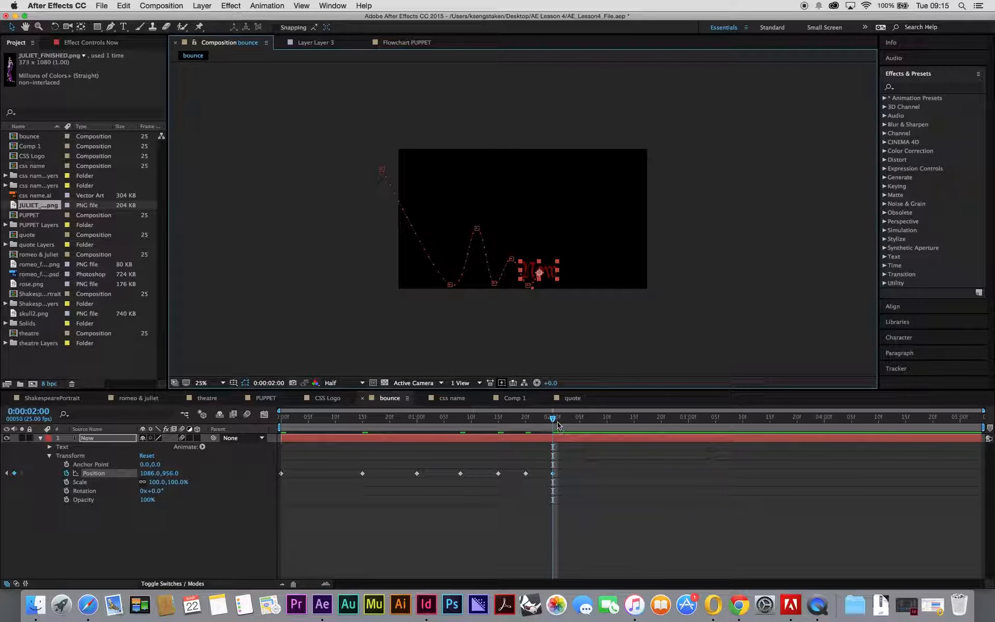
pyautogui.moveTo(557, 425); pyautogui.dragTo(580, 422)
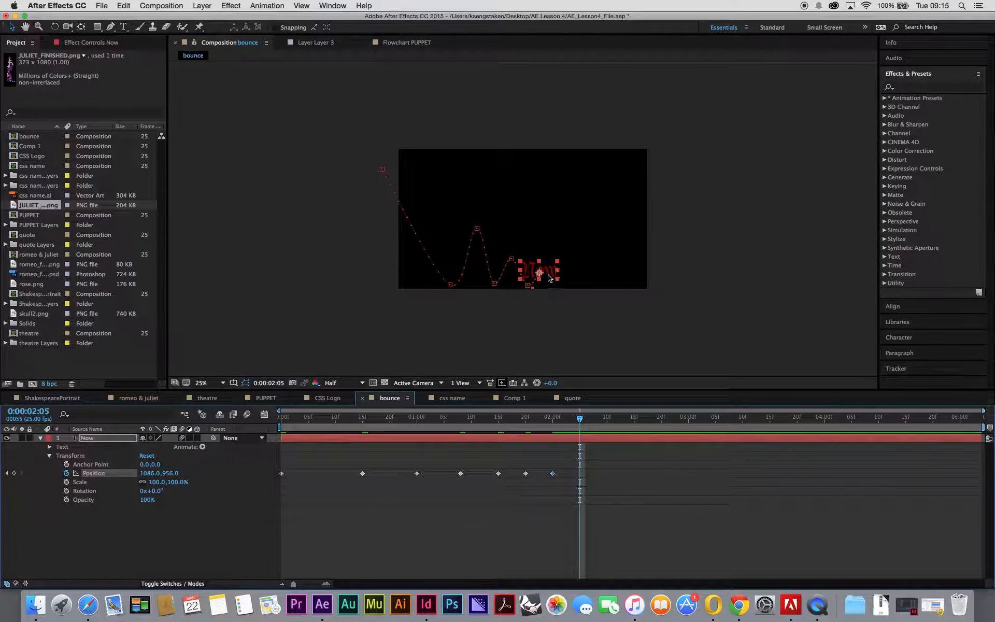
pyautogui.moveTo(552, 281); pyautogui.dragTo(560, 290)
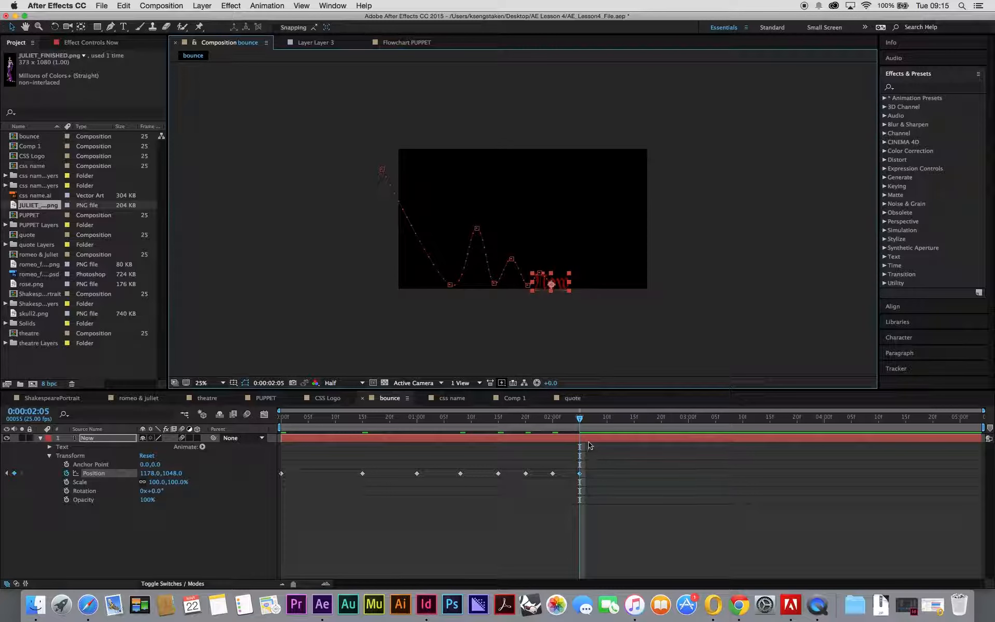
# - Keyframe a fourth, tiny bounce: peak at 0:00:02:09 at about 1278, 1004 and landing at 0:00:02:13 at about 1374, 1060
pyautogui.moveTo(581, 422); pyautogui.dragTo(602, 426)
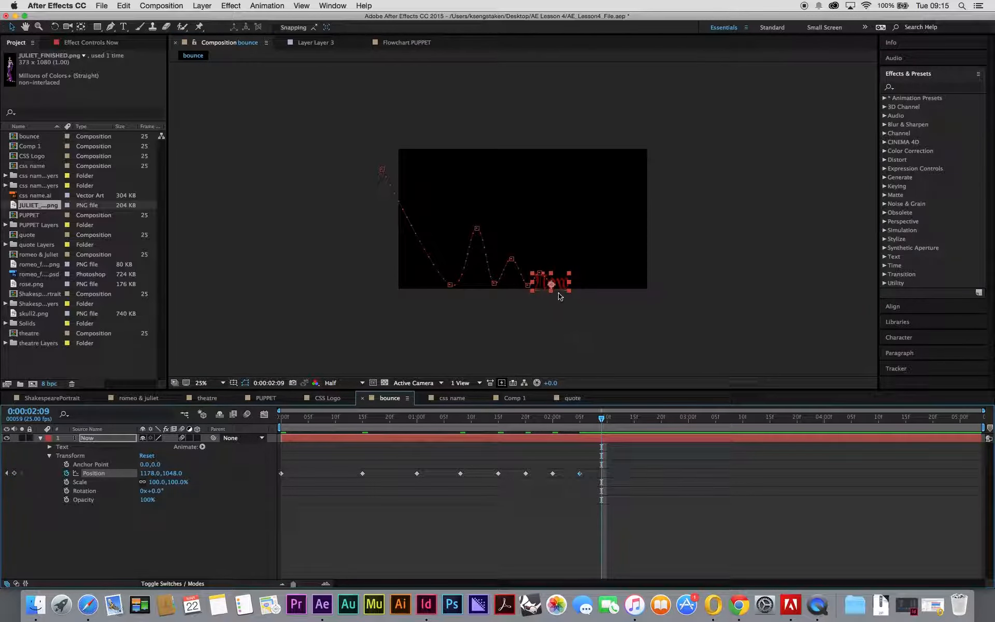
pyautogui.moveTo(561, 288); pyautogui.dragTo(574, 282)
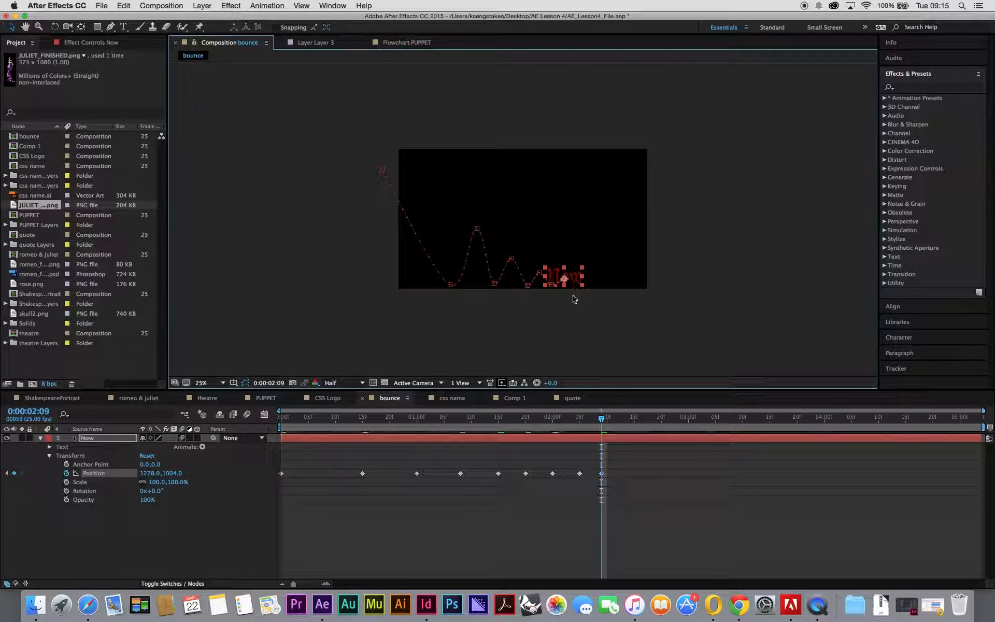
pyautogui.moveTo(601, 420); pyautogui.dragTo(623, 423)
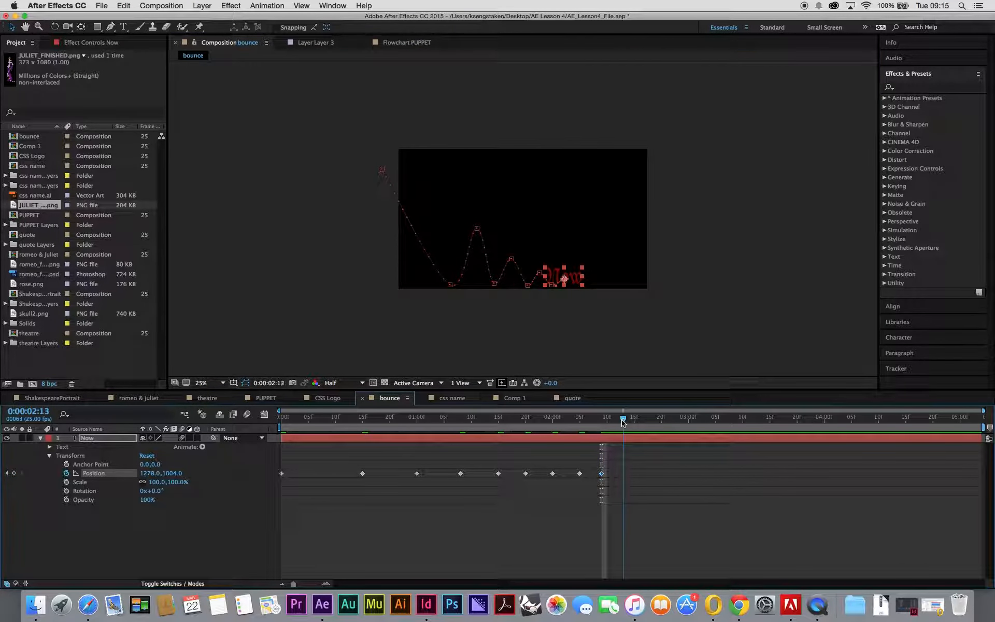
pyautogui.moveTo(569, 275); pyautogui.dragTo(582, 282)
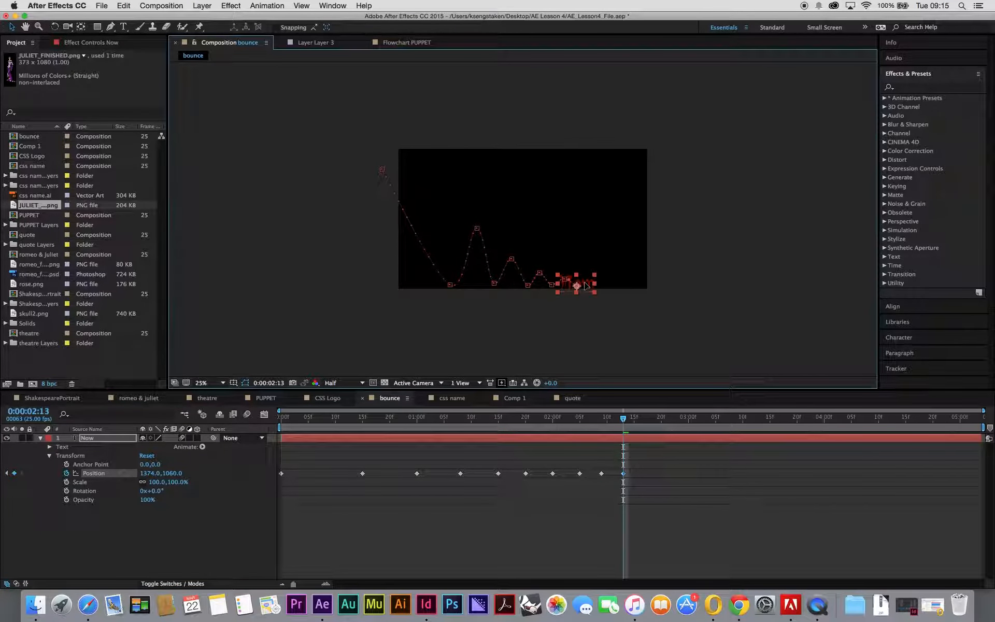
# - Keyframe a last slight hop at 0:00:02:15 and bring the Now text to rest at 0:00:02:18 at about 1506, 1064
pyautogui.moveTo(626, 423); pyautogui.dragTo(633, 421)
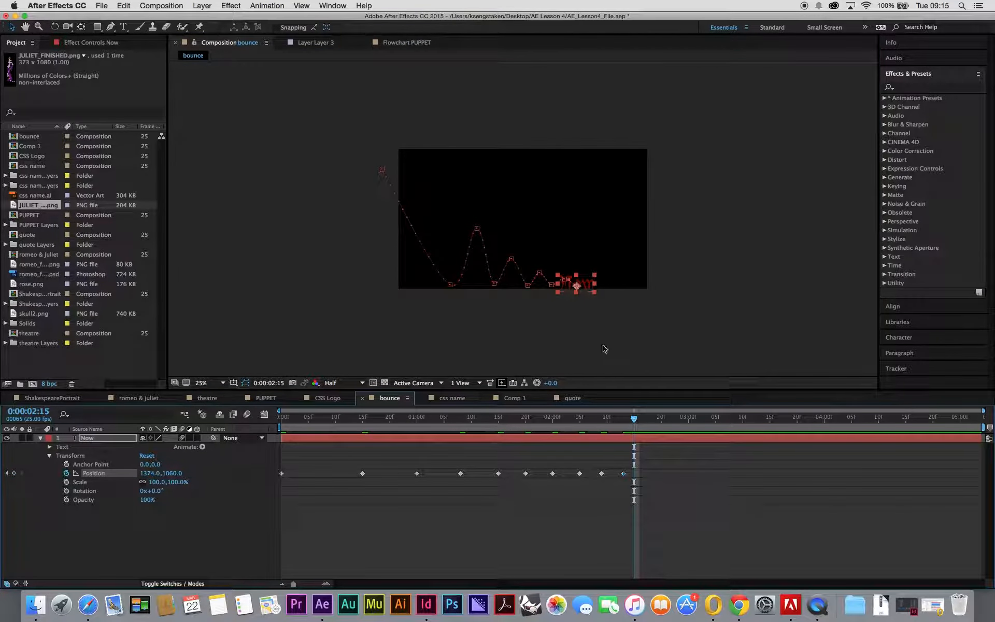
pyautogui.moveTo(590, 289); pyautogui.dragTo(604, 285)
pyautogui.click(650, 429)
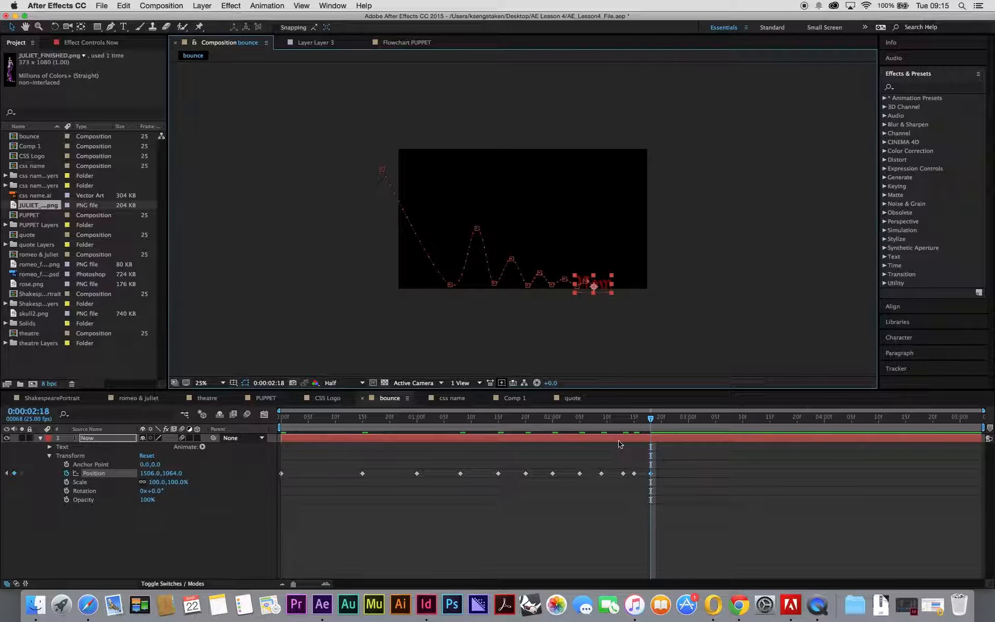
# - Shift the first landing point and the first rebound peak of the motion path farther left to even out the arcs
pyautogui.moveTo(451, 288); pyautogui.dragTo(434, 289)
pyautogui.moveTo(478, 230); pyautogui.dragTo(469, 229)
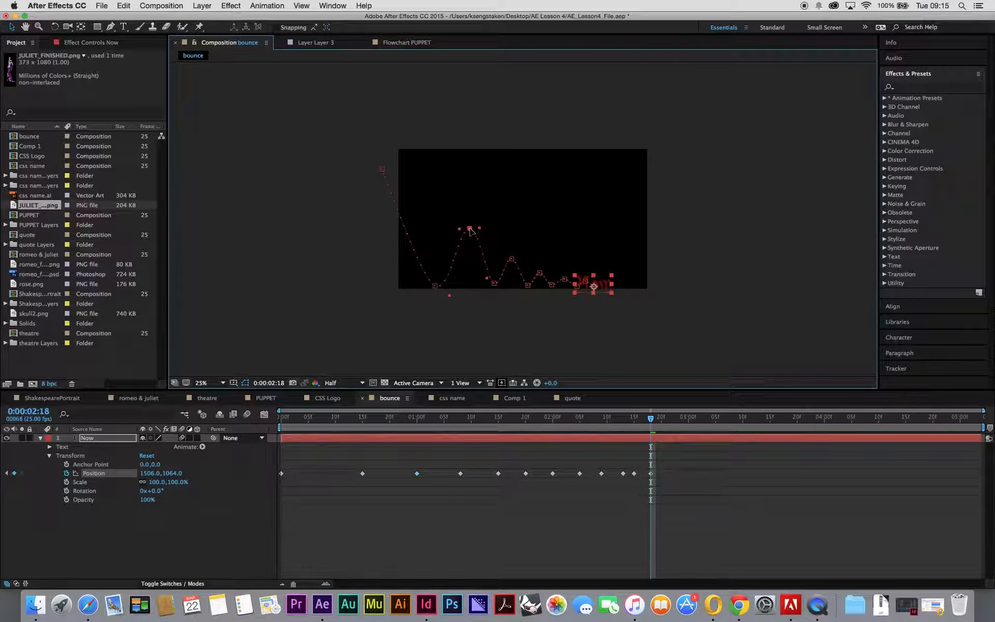
# - Preview the Now text's bounce animation from the start of the composition
pyautogui.click(610, 420)
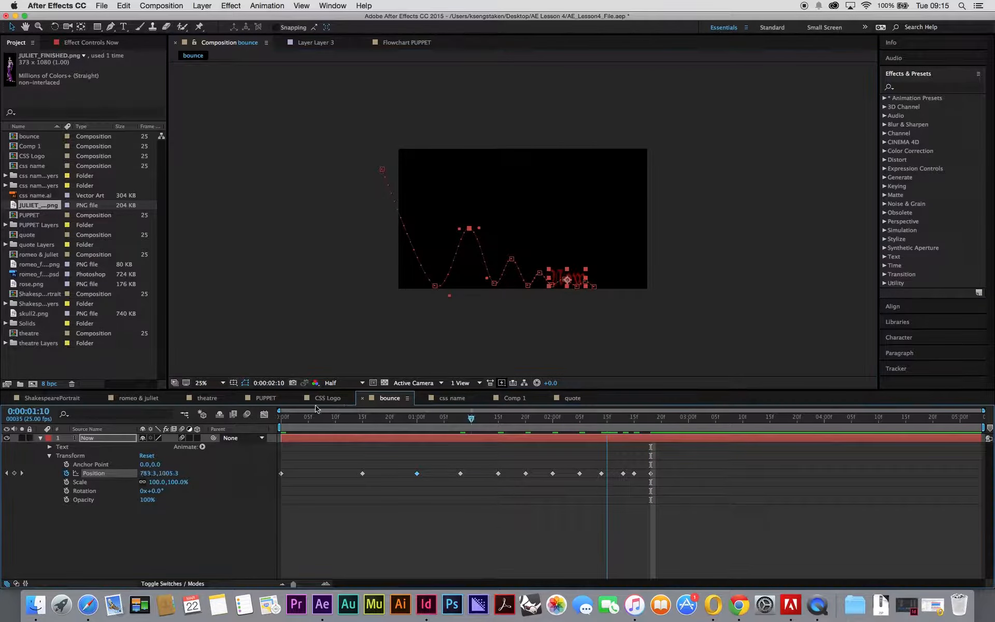
pyautogui.press('Home')
pyautogui.press('space')
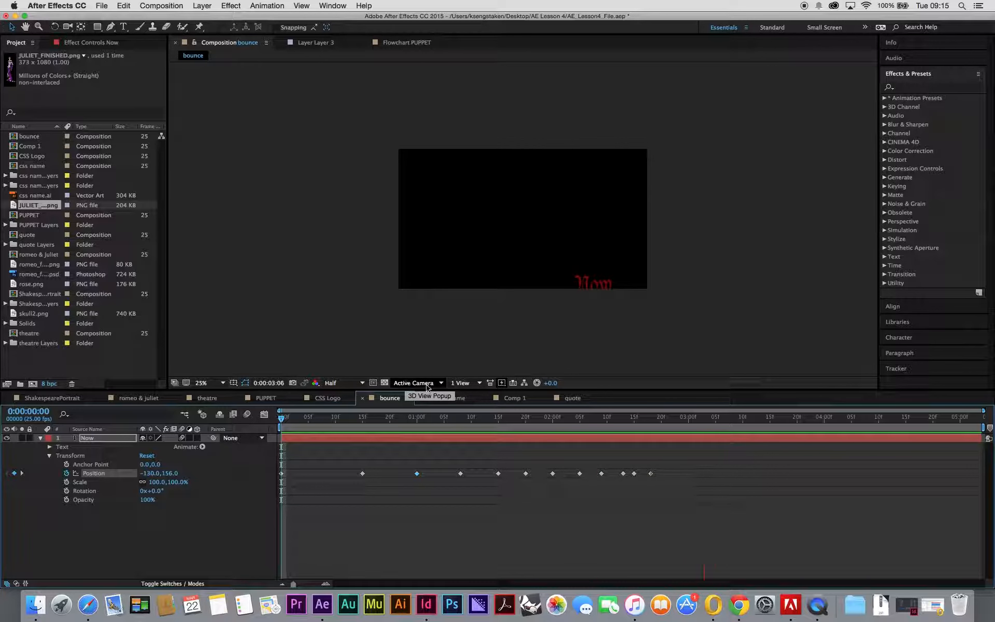
pyautogui.press('space')
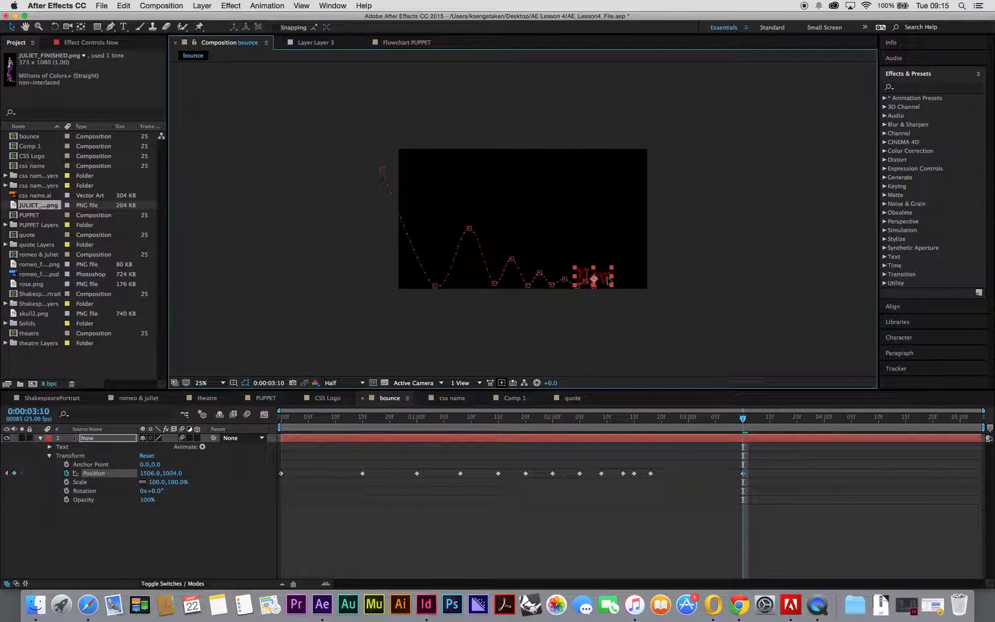
# - Try nudging the resting Now text vertically at 0:00:03:10, and undo the repositioning there
pyautogui.moveTo(609, 289); pyautogui.dragTo(608, 287)
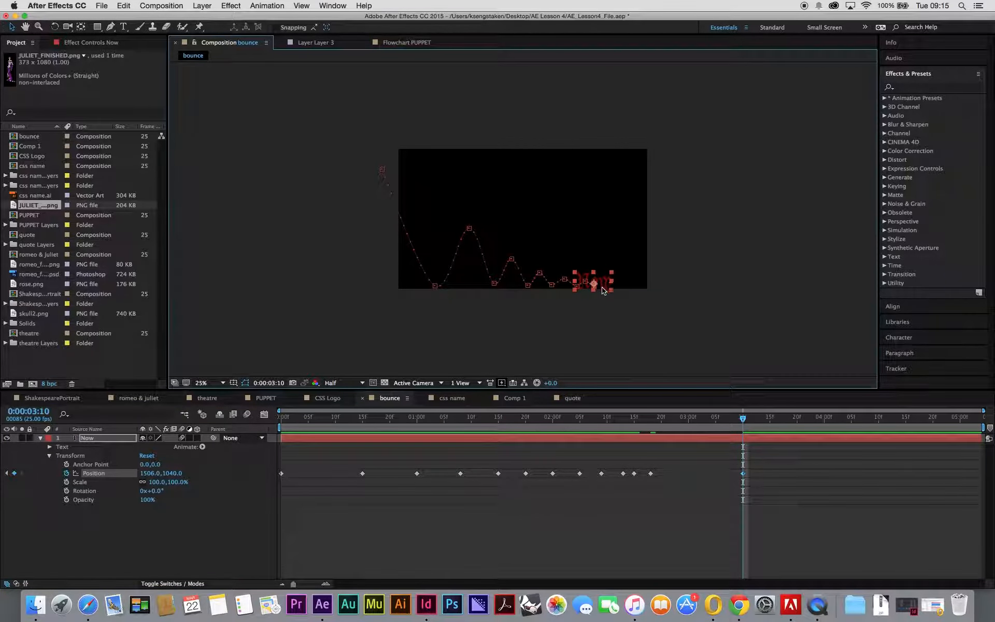
pyautogui.press('super+z')
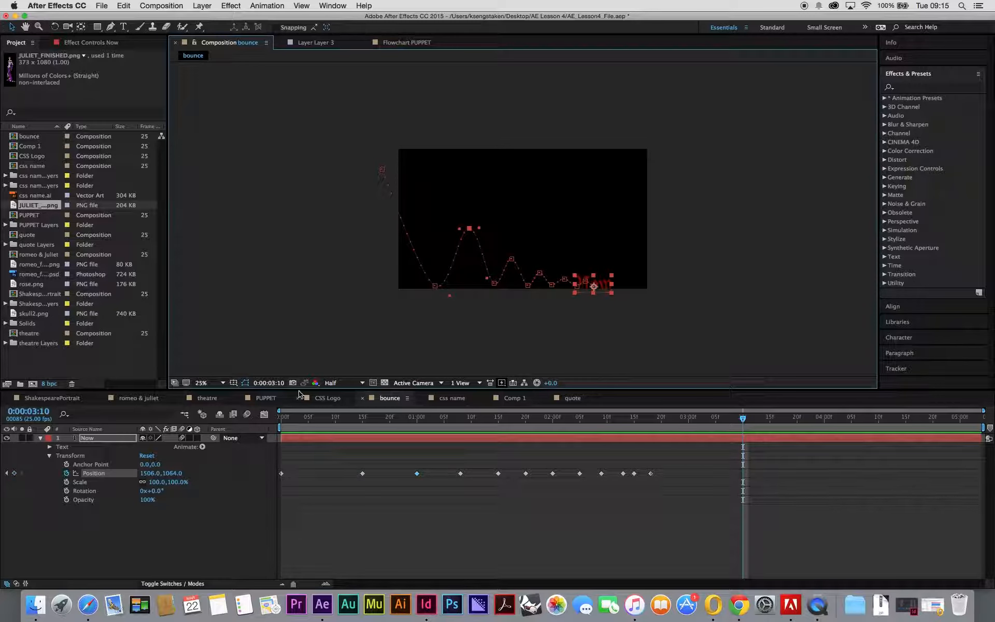
# - Show the Now layer's Position curves in the Graph Editor with all keyframes selected, and fit the whole graph in view
pyautogui.click(269, 415)
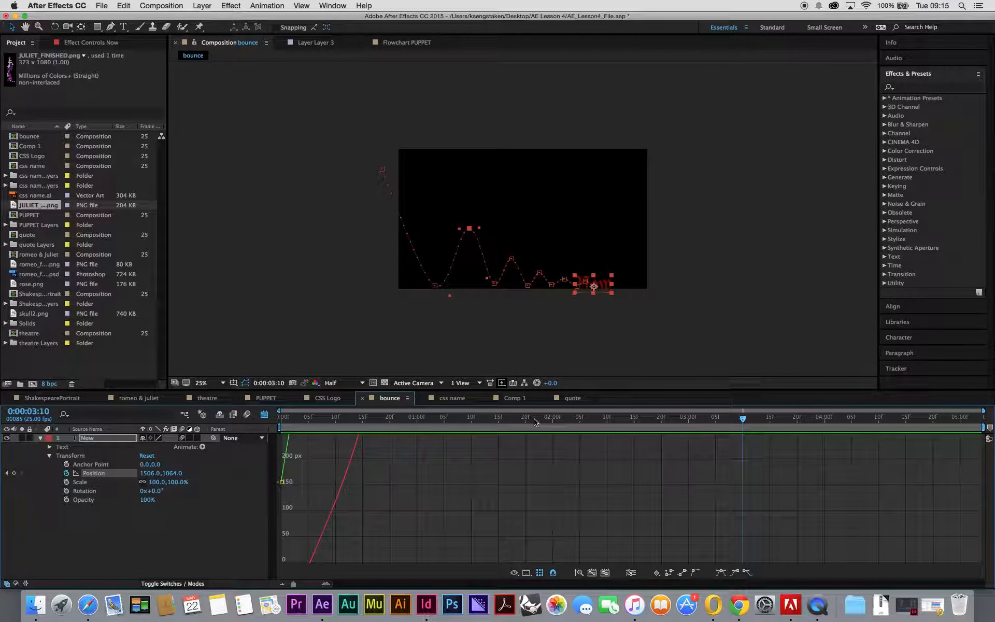
pyautogui.scroll(4, 489, 438)
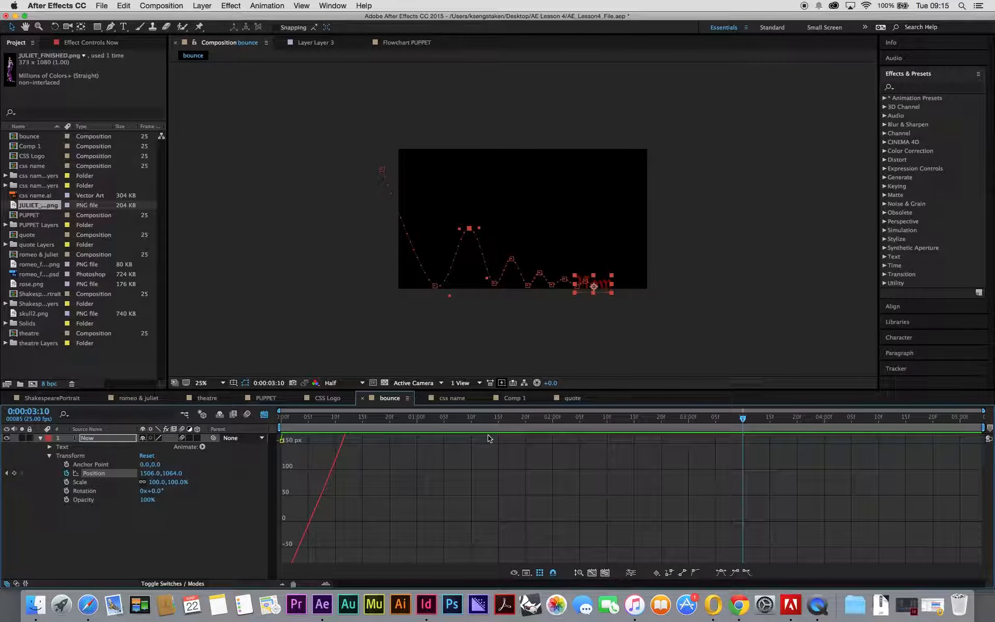
pyautogui.click(104, 478)
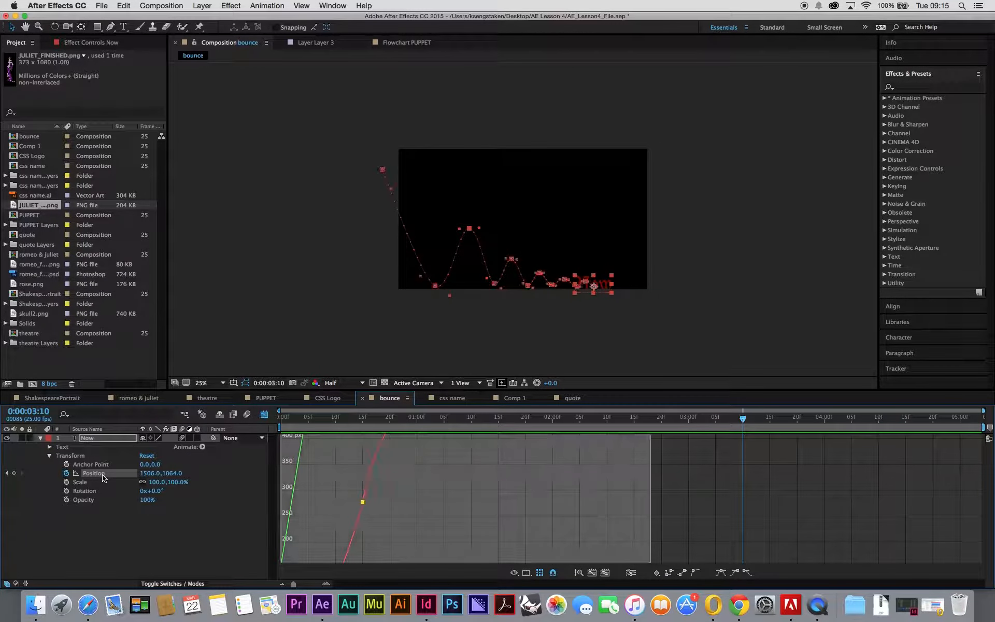
pyautogui.click(605, 573)
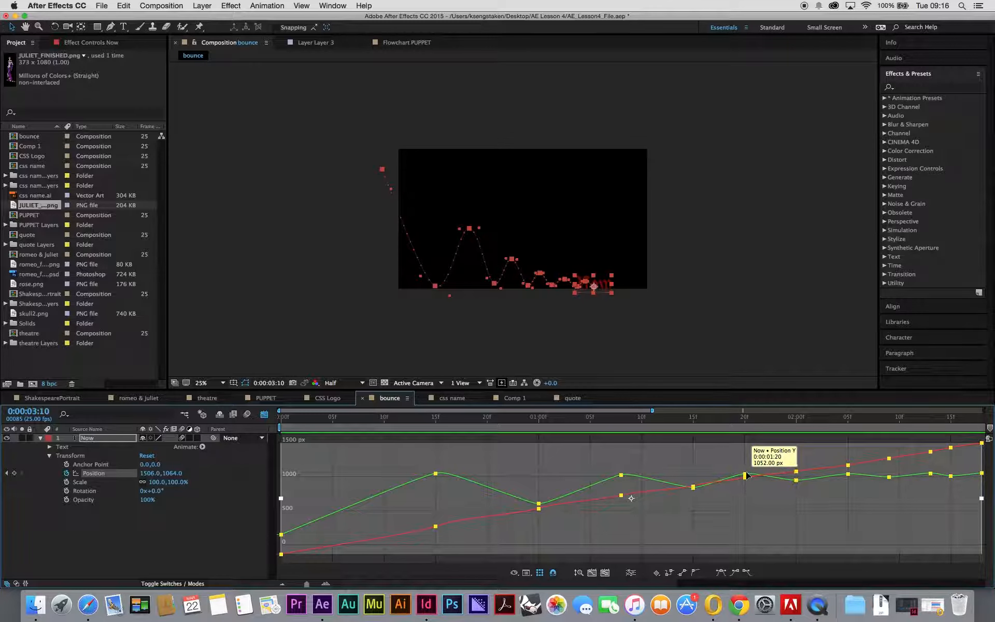
# - Shift all selected Position keyframes slightly higher in the frame, placing the first landing at 0:00:00:15 at about Y 1040.8
pyautogui.moveTo(449, 434); pyautogui.dragTo(628, 498)
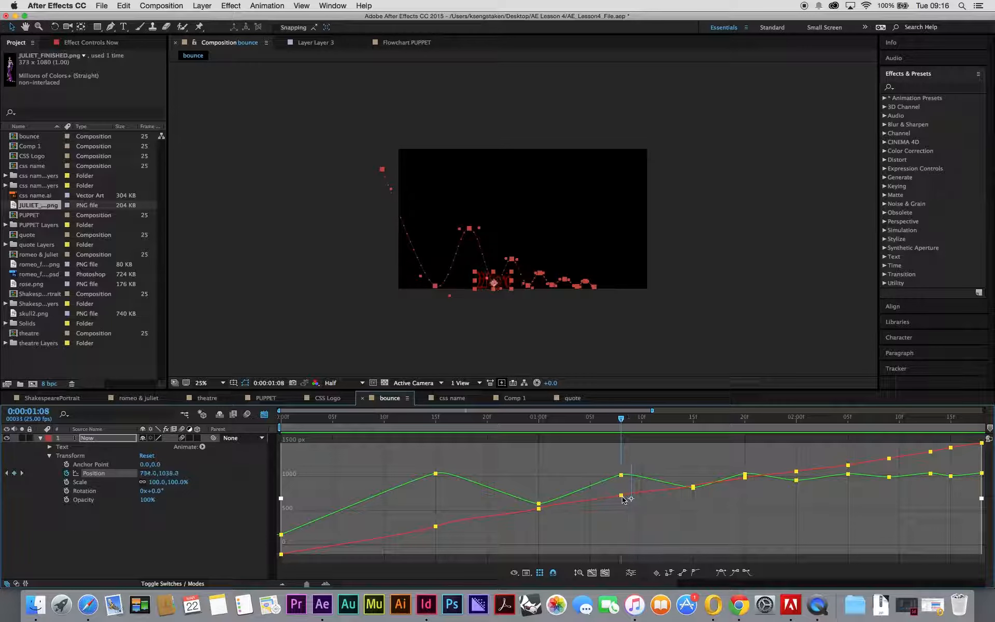
pyautogui.click(437, 423)
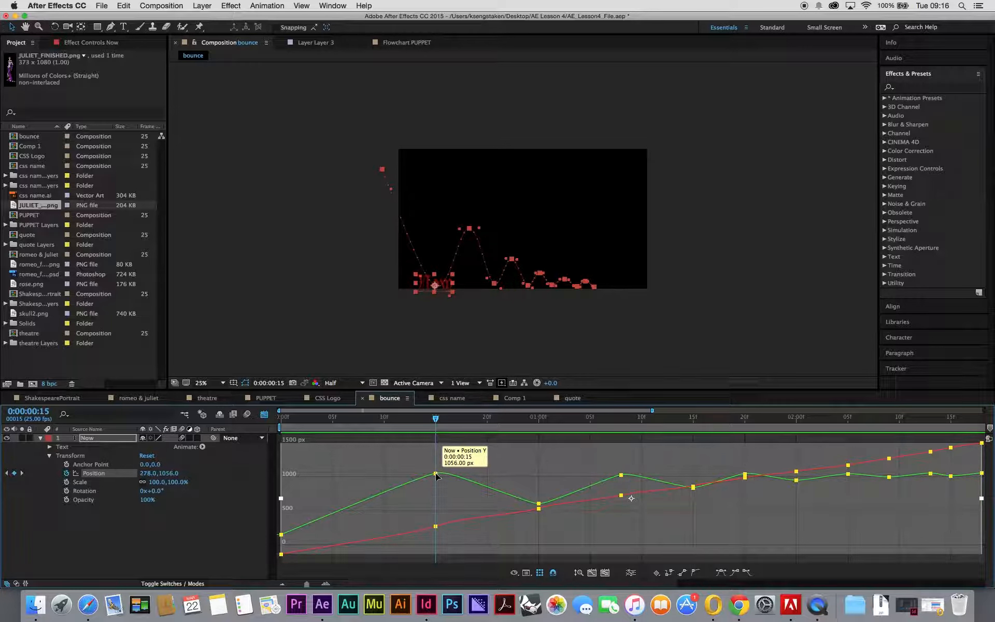
pyautogui.moveTo(436, 473); pyautogui.dragTo(438, 475)
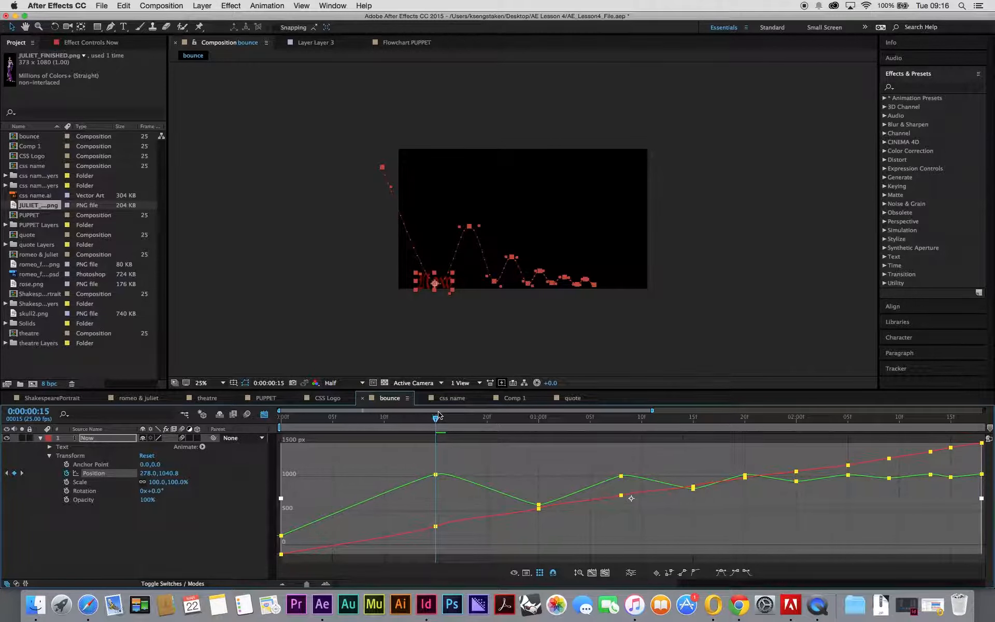
# - Apply Easy Ease to all Position keyframes and preview the bounce from the start
pyautogui.moveTo(438, 421); pyautogui.dragTo(642, 501)
pyautogui.moveTo(562, 544); pyautogui.dragTo(563, 544)
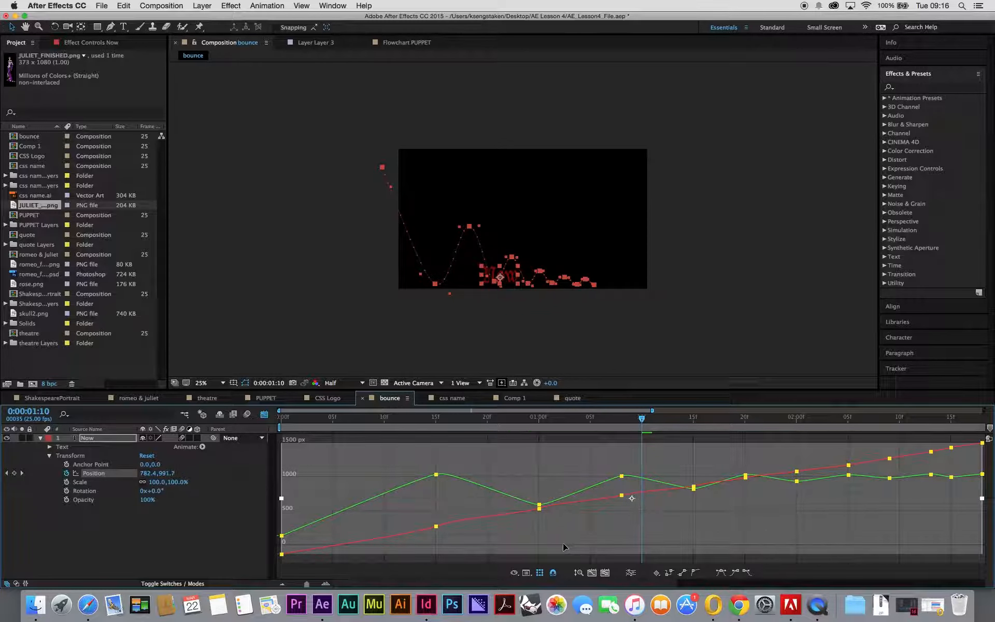
pyautogui.click(721, 573)
pyautogui.moveTo(568, 420); pyautogui.dragTo(282, 420)
pyautogui.press('space')
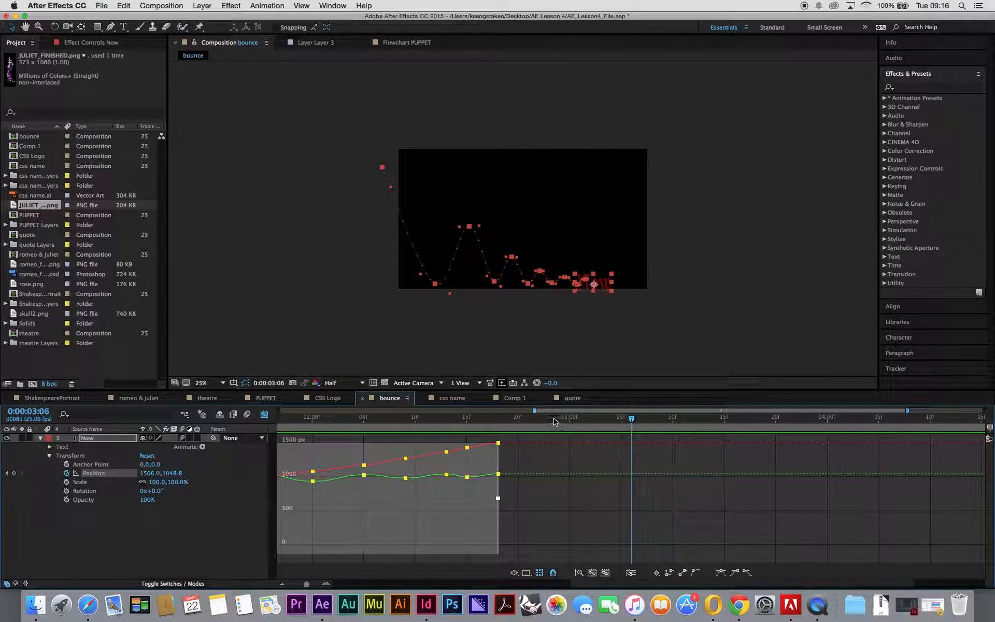
pyautogui.moveTo(554, 420); pyautogui.dragTo(293, 430)
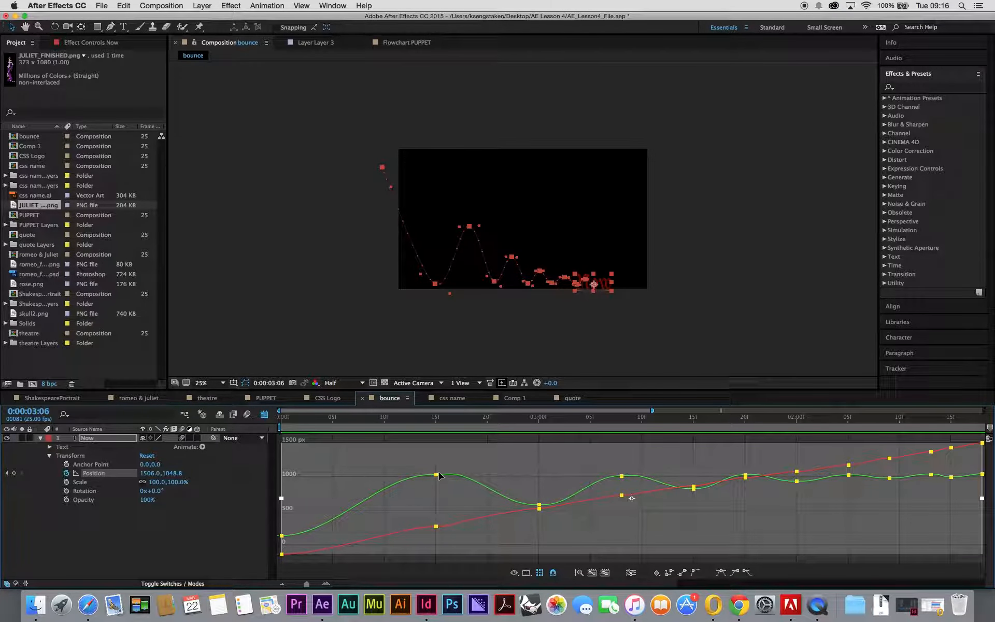
# - Leaving the first two keyframes in place, stretch the remaining Position keyframes to start slightly before 0:00:01:00, and preview the timing
pyautogui.moveTo(438, 477)
pyautogui.keyDown('shift'); pyautogui.click(282, 536); pyautogui.keyUp('shift')
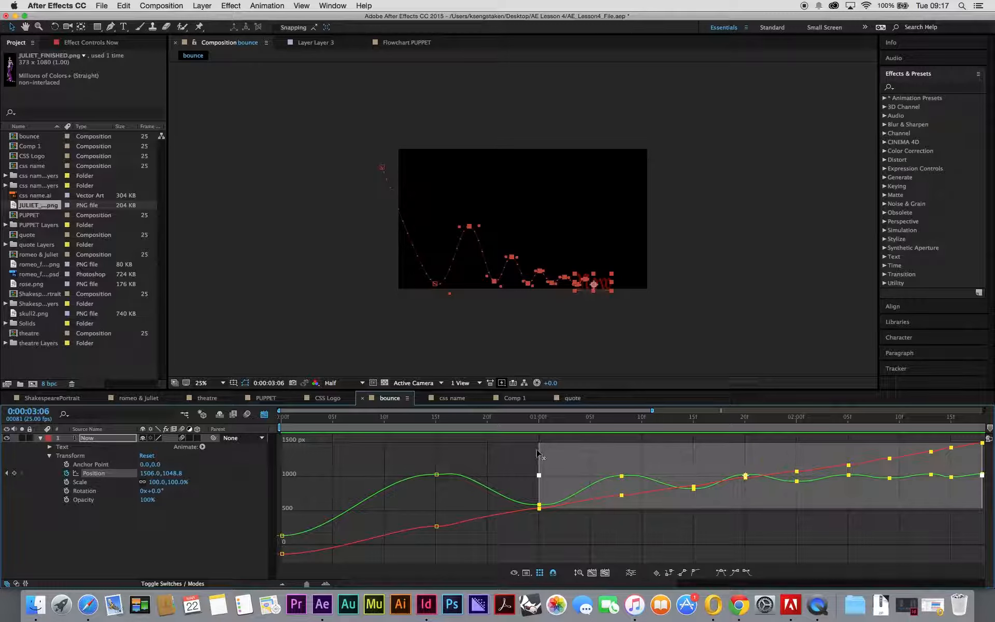
pyautogui.moveTo(539, 454); pyautogui.dragTo(524, 453)
pyautogui.click(372, 418)
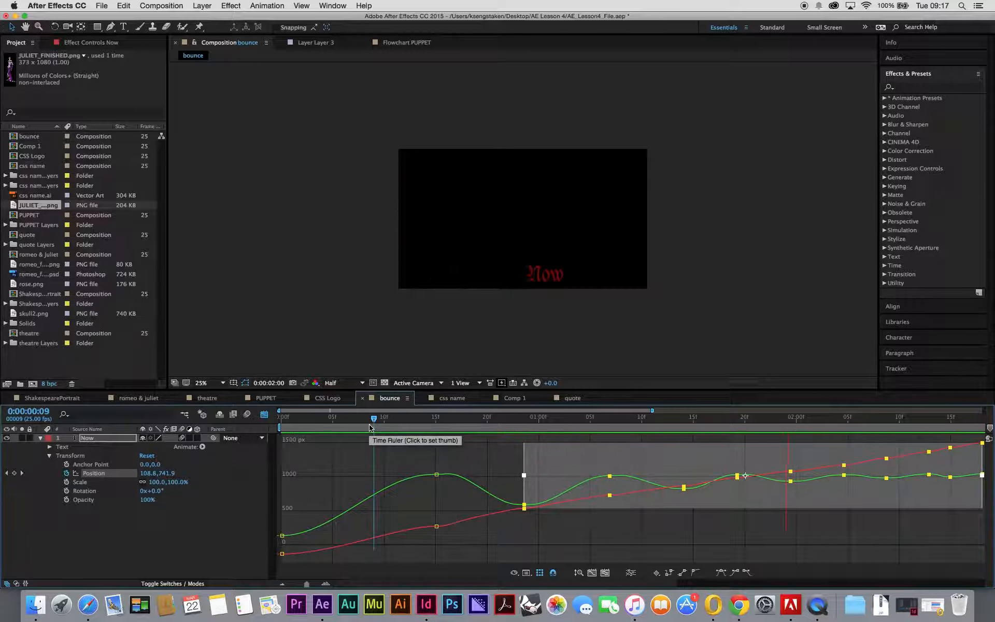
pyautogui.press('space')
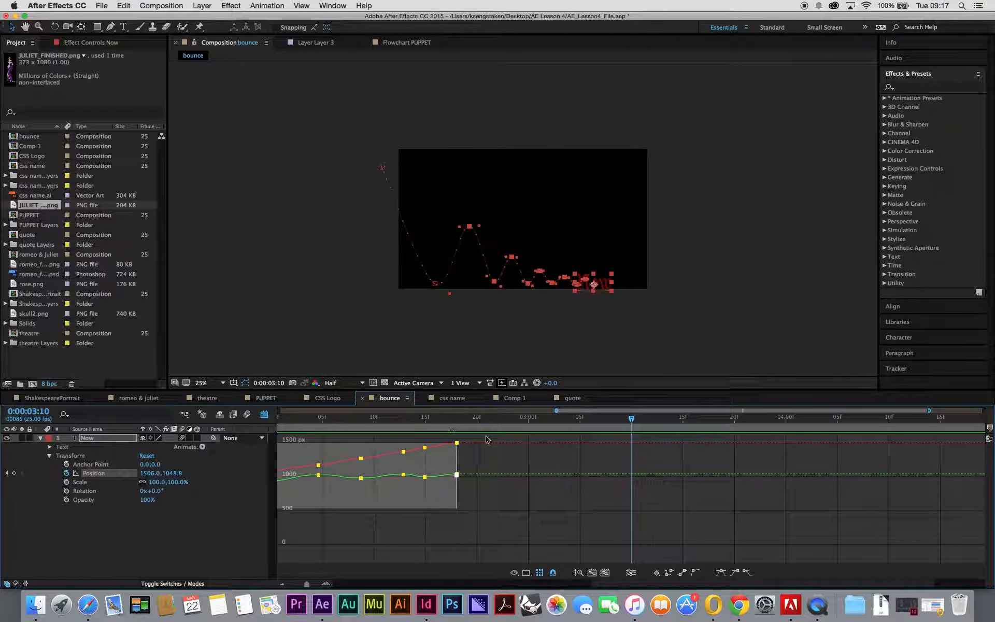
pyautogui.press('Home')
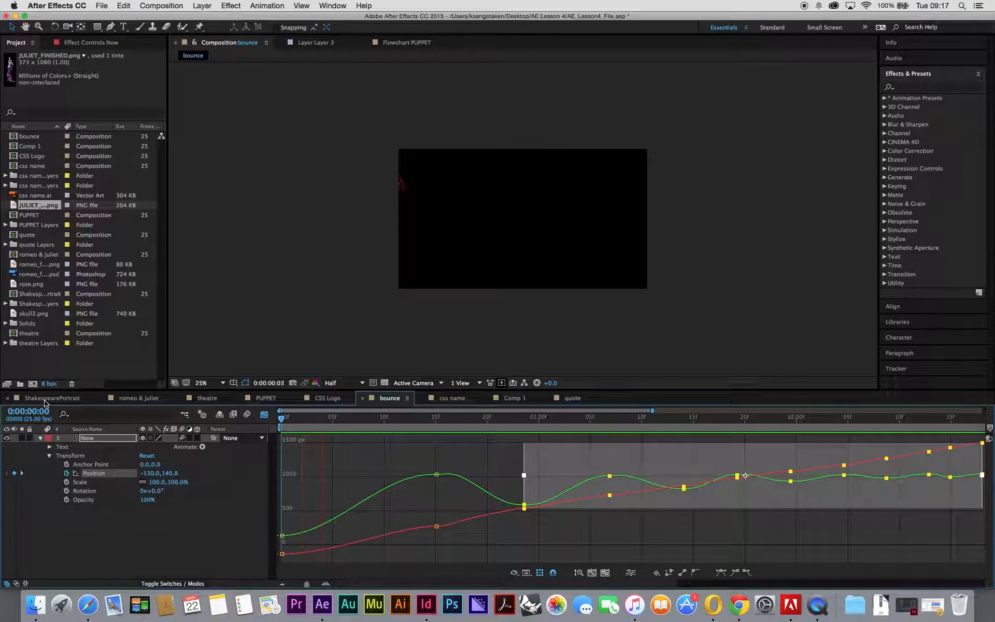
pyautogui.press('space')
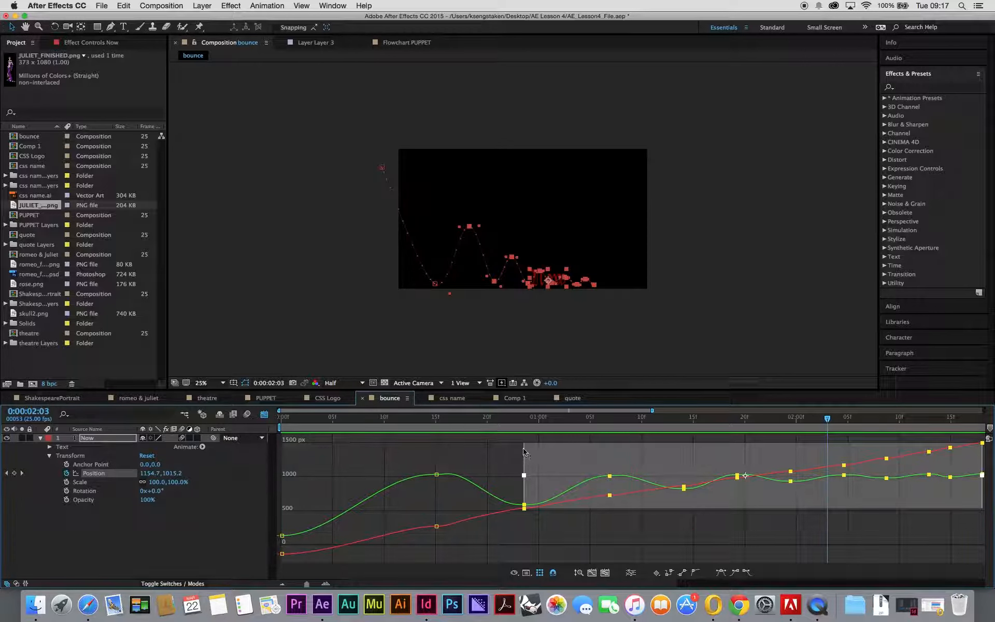
# - Retime the selected Position keyframes to span about 0:00:00:23 to 0:00:02:15, and preview the faster bounces
pyautogui.moveTo(524, 453); pyautogui.dragTo(518, 454)
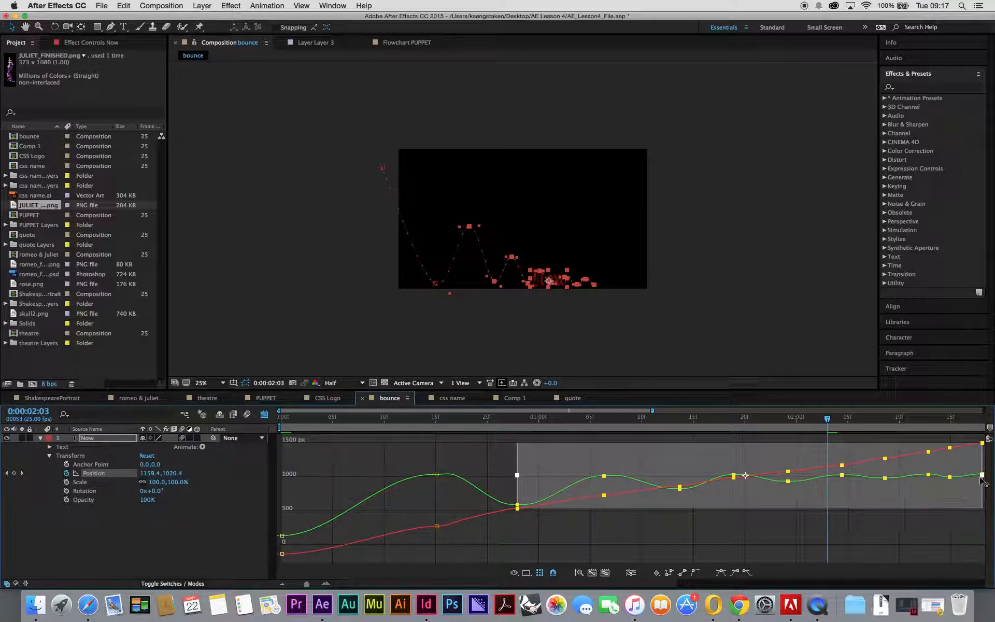
pyautogui.moveTo(981, 479); pyautogui.dragTo(949, 482)
pyautogui.press('space')
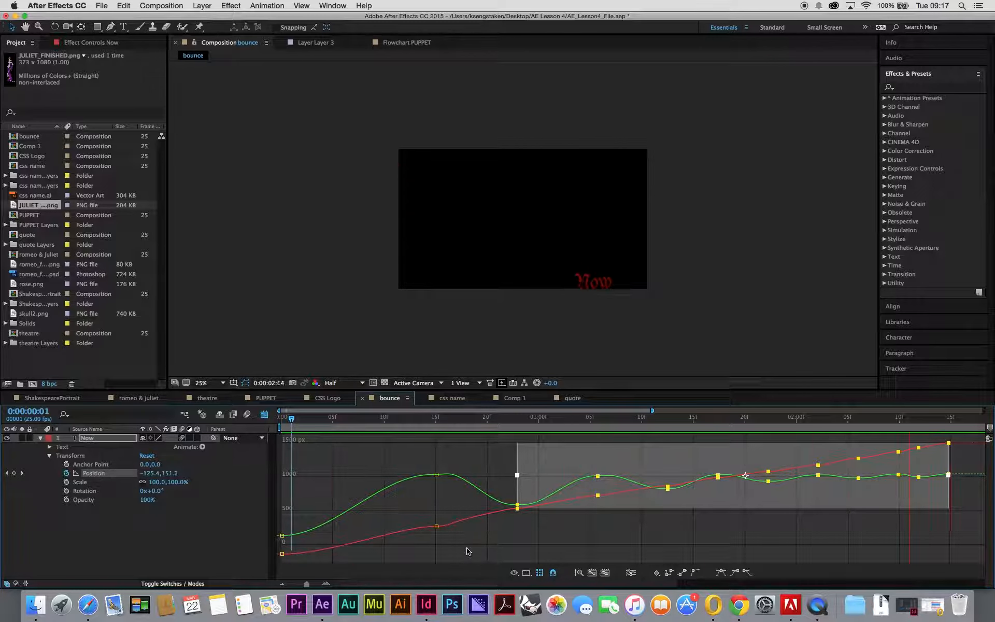
pyautogui.press('space')
pyautogui.click(489, 530)
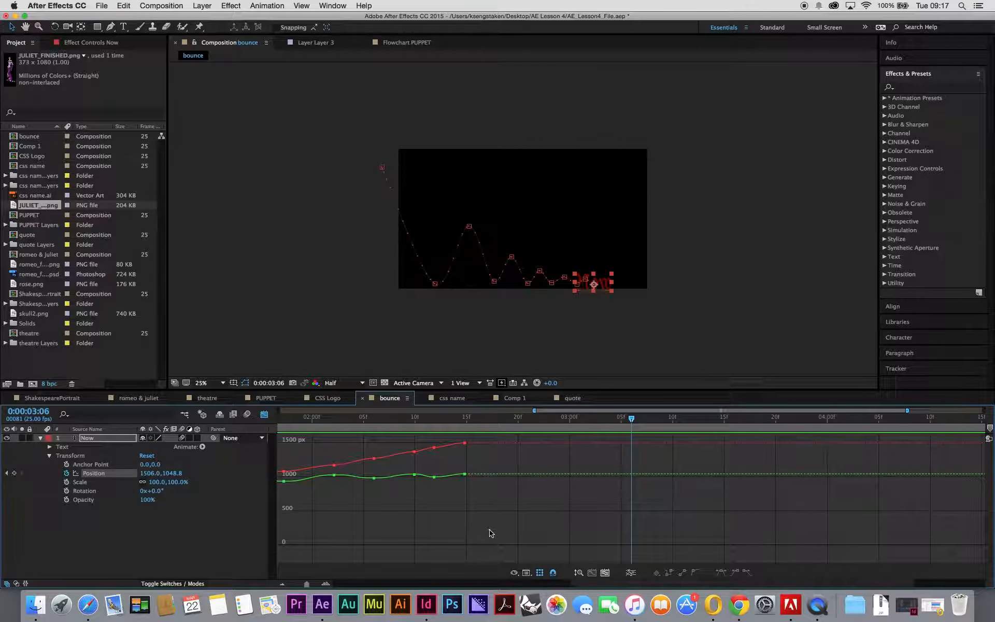
# - Keyframe Scale at 100% at 0:00:00:00 and squash the Now text to about 36.6% height at 0:00:00:14, keeping its position
pyautogui.click(515, 416)
pyautogui.moveTo(515, 419); pyautogui.dragTo(1, 469)
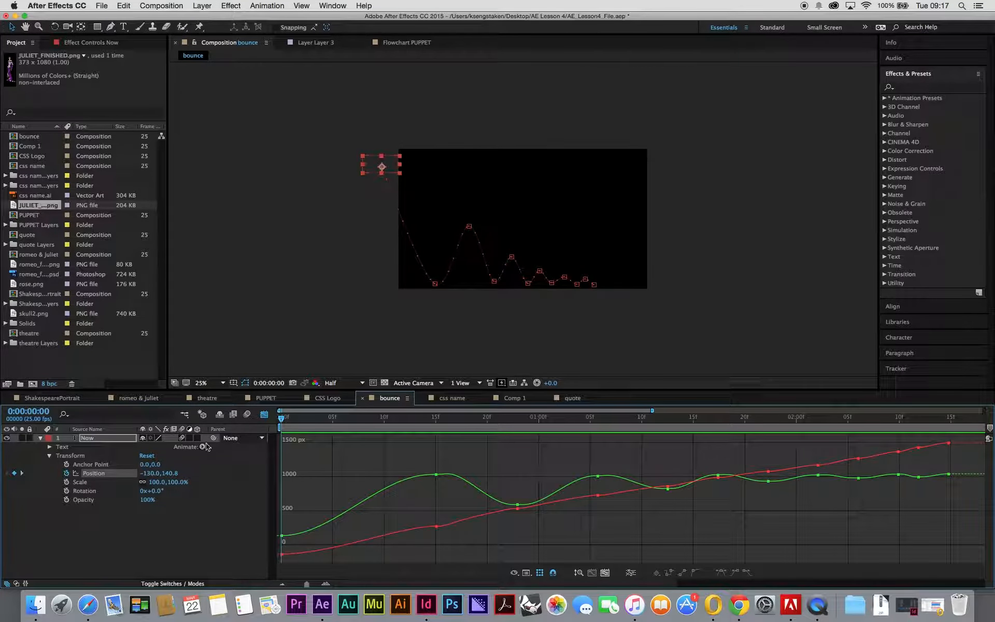
pyautogui.click(67, 482)
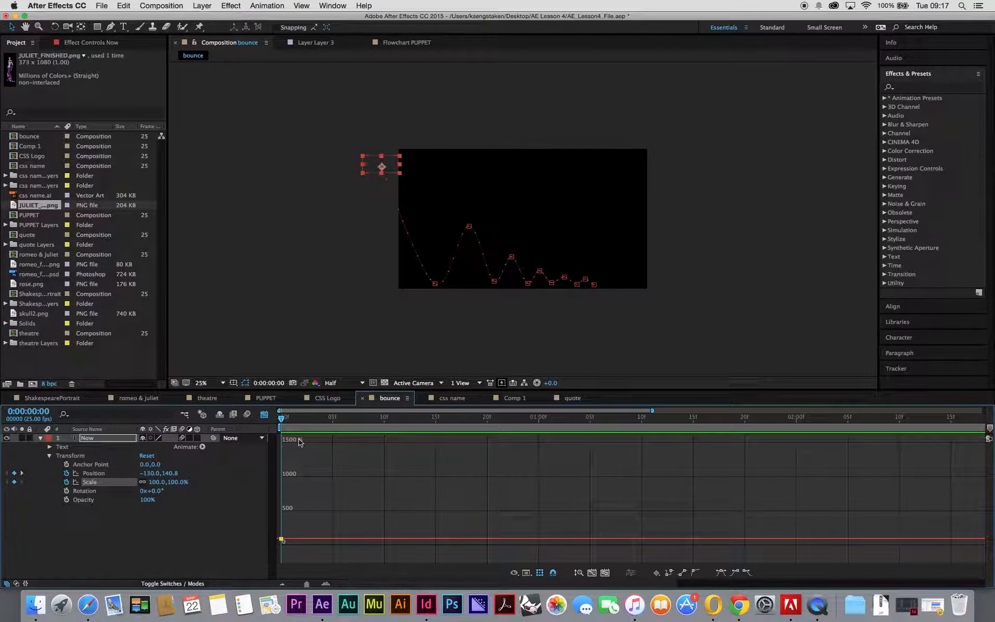
pyautogui.moveTo(356, 418); pyautogui.dragTo(428, 436)
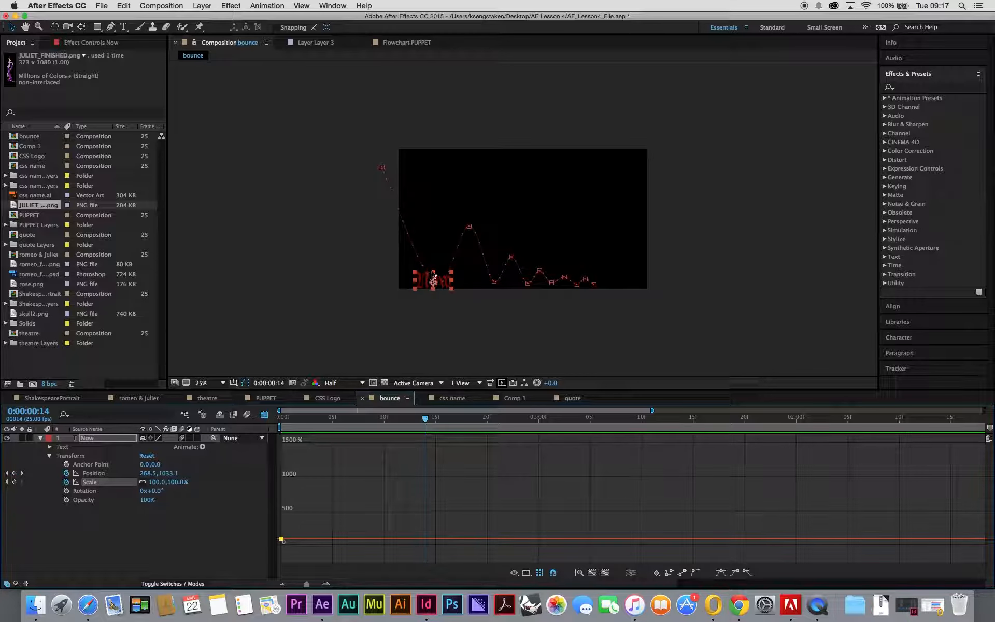
pyautogui.moveTo(433, 272); pyautogui.dragTo(435, 288)
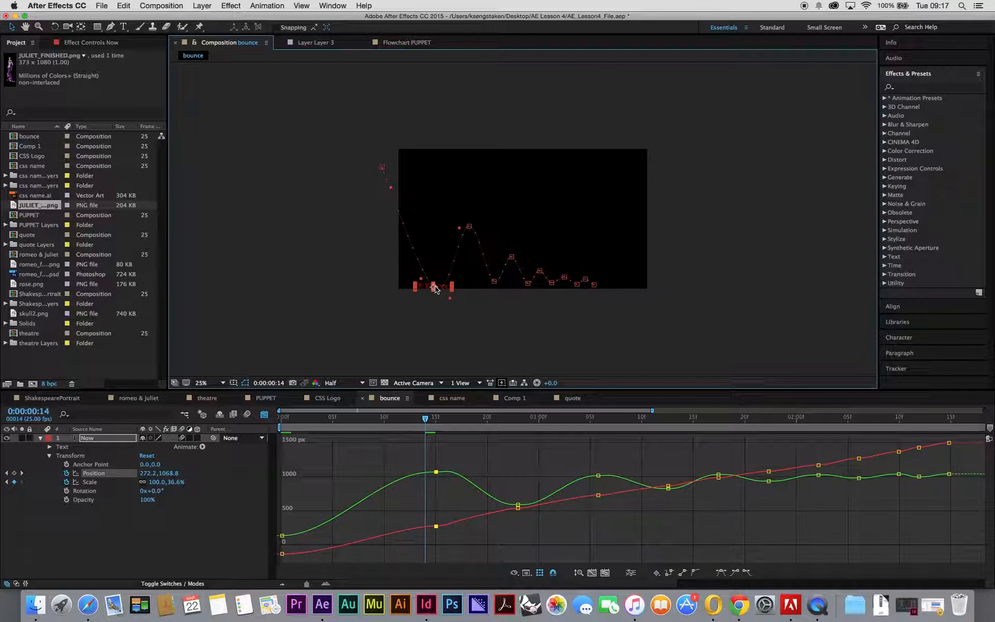
pyautogui.press('super+z')
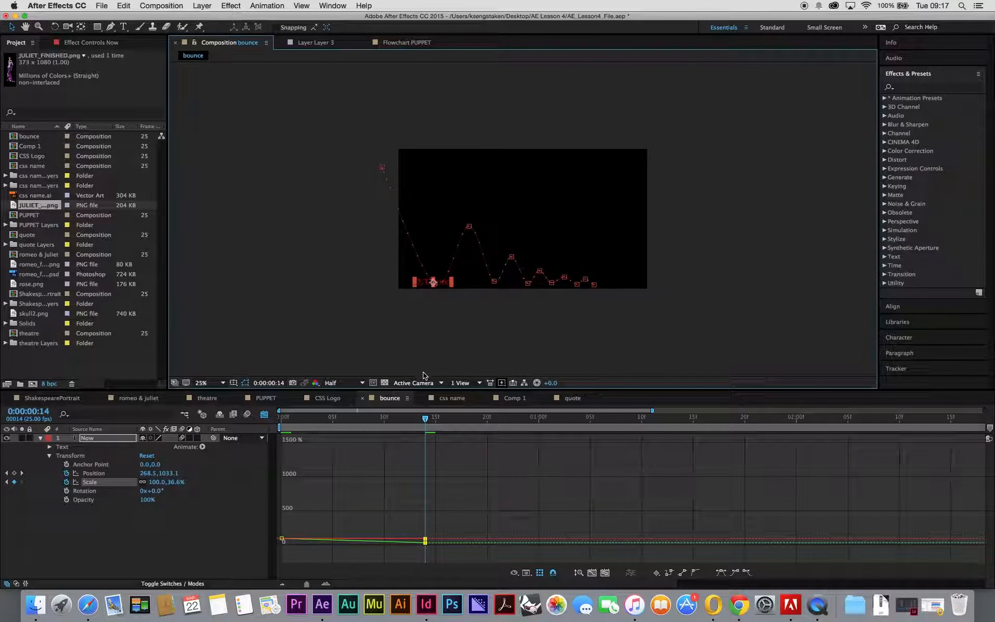
# - Copy the starting 100% Scale keyframe to 0:00:00:22, and squash the text to about 68.3% height at 0:00:01:05
pyautogui.moveTo(428, 421); pyautogui.dragTo(512, 424)
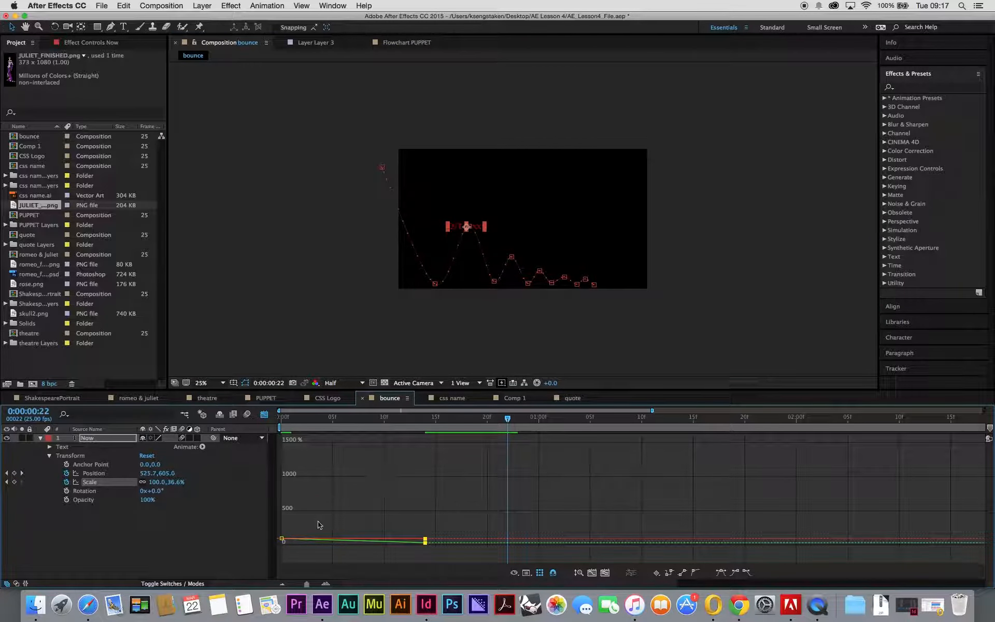
pyautogui.moveTo(283, 542)
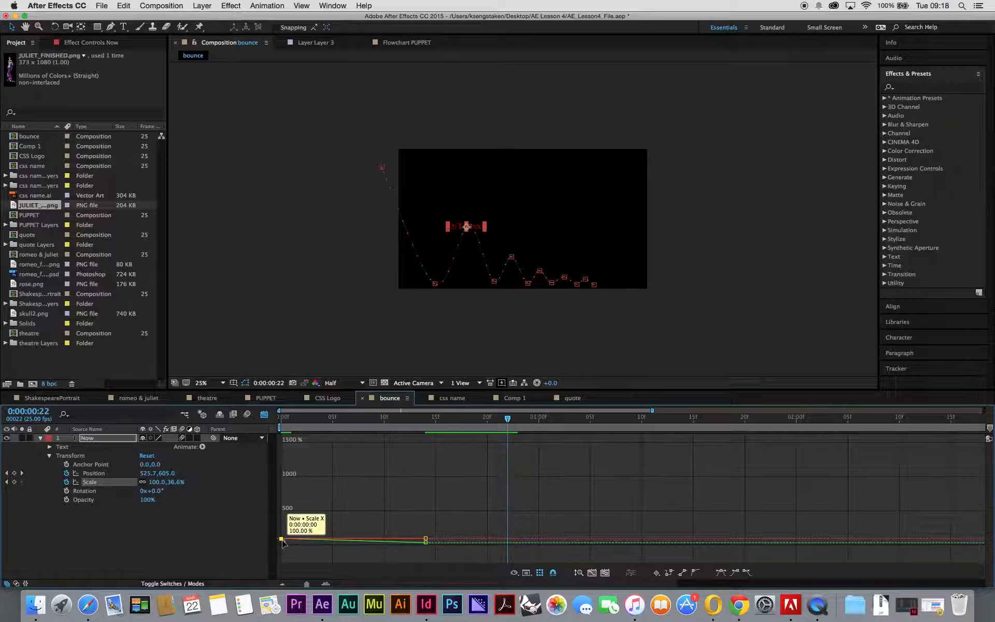
pyautogui.press('super+c')
pyautogui.press('super+v')
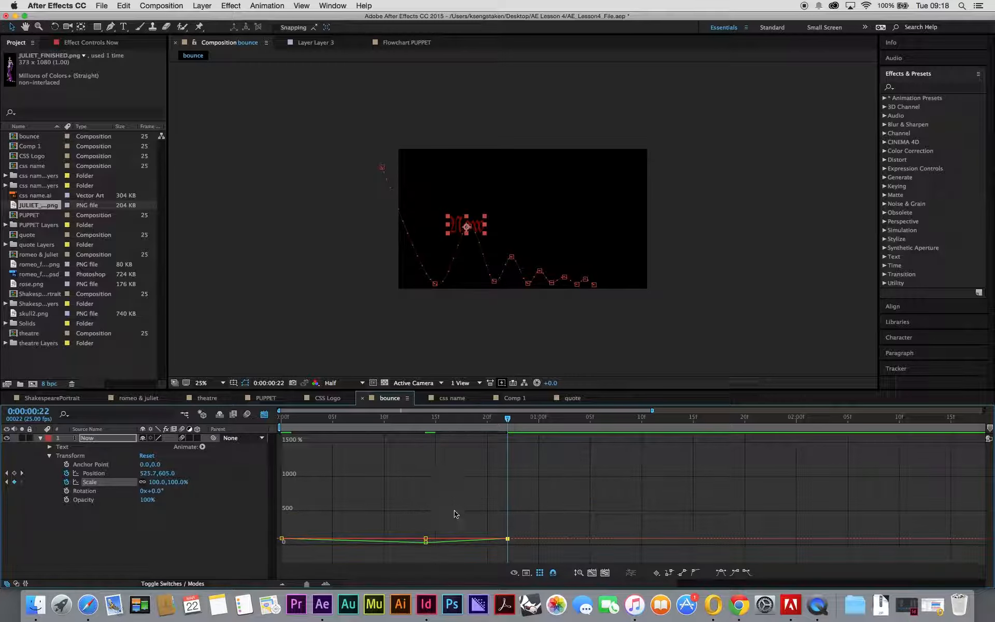
pyautogui.moveTo(509, 421); pyautogui.dragTo(592, 456)
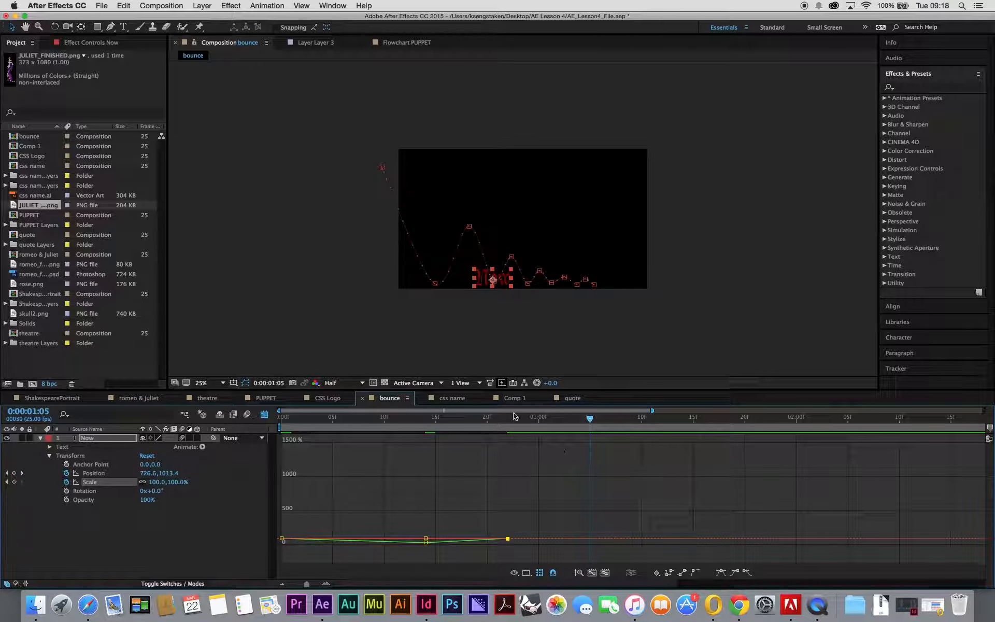
pyautogui.moveTo(492, 269); pyautogui.dragTo(492, 276)
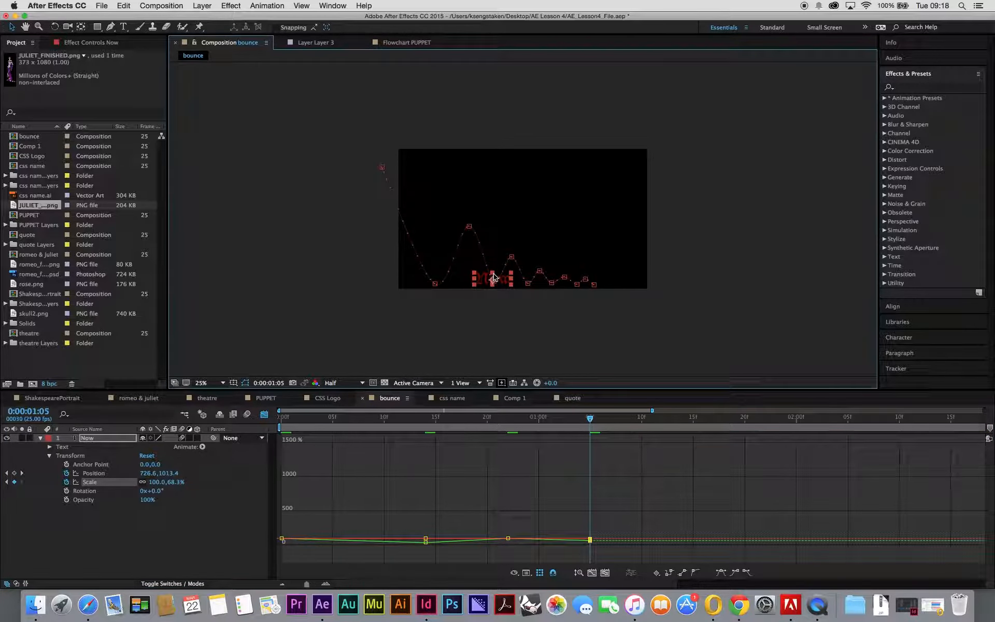
# - Paste the 100% Scale keyframe at 0:00:01:11, and squash the text to about 77.4% height at 0:00:01:17
pyautogui.moveTo(590, 422); pyautogui.dragTo(652, 421)
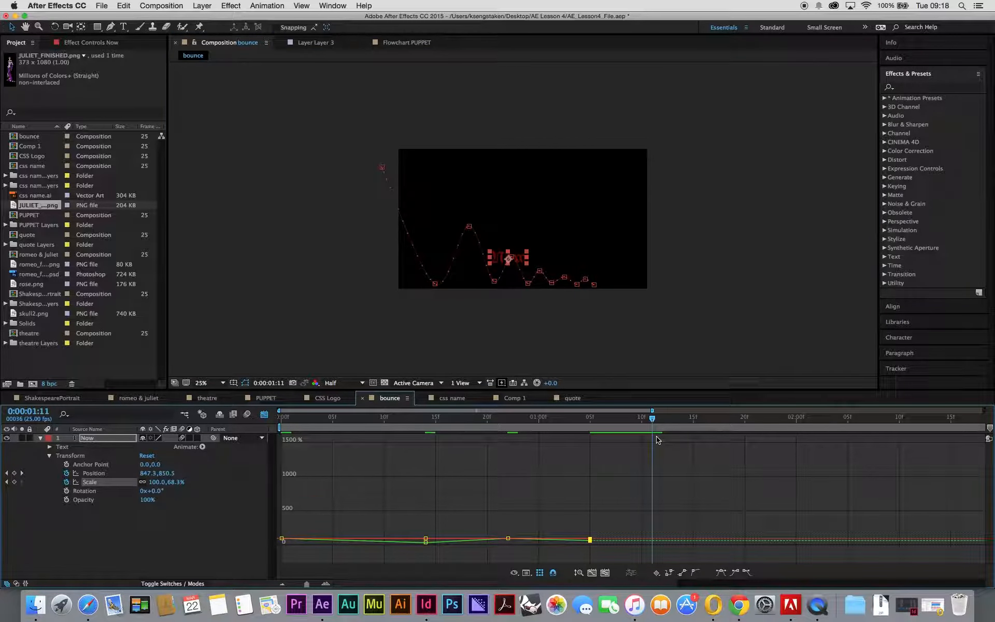
pyautogui.press('super+v')
pyautogui.moveTo(651, 426); pyautogui.dragTo(693, 432)
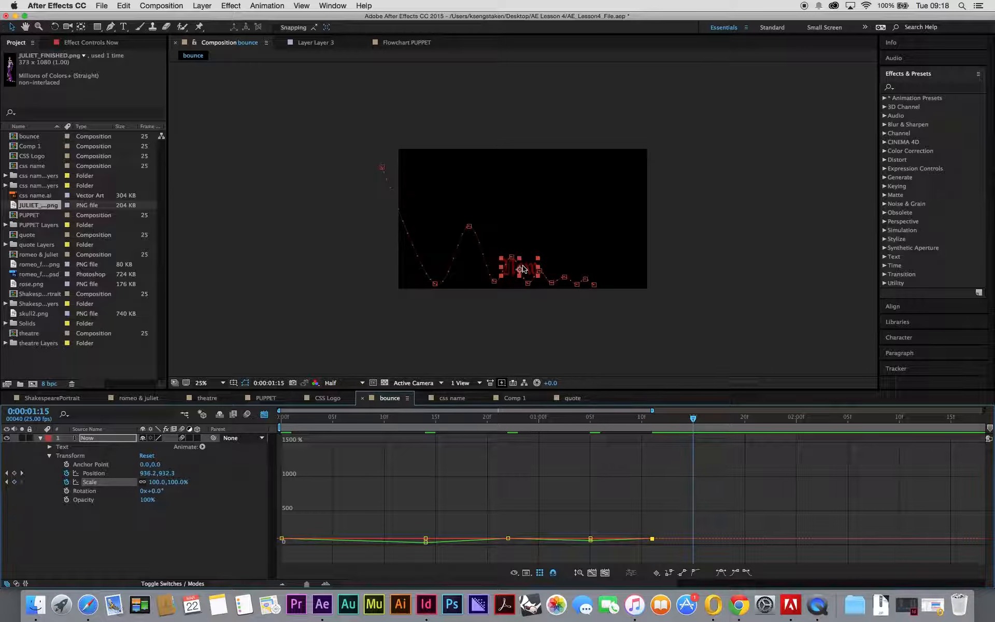
pyautogui.moveTo(697, 422); pyautogui.dragTo(714, 422)
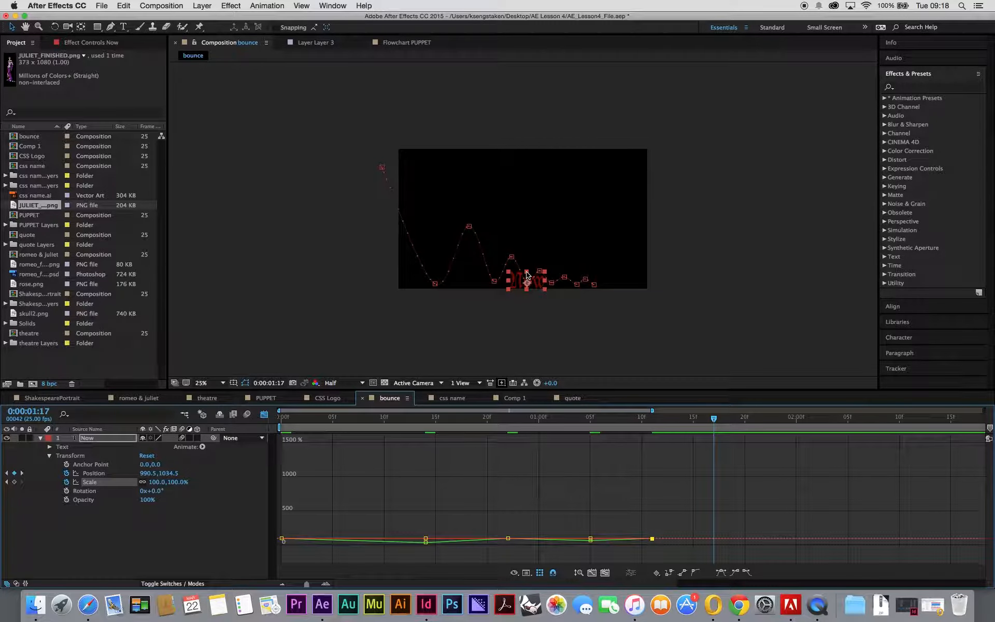
pyautogui.moveTo(527, 272); pyautogui.dragTo(526, 276)
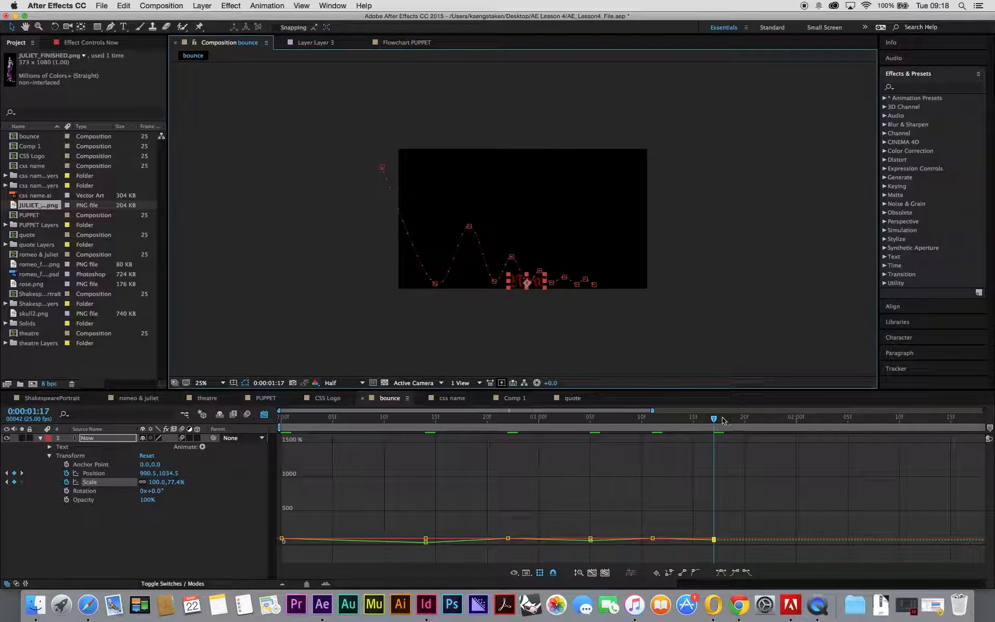
# - Paste the 100% Scale keyframe at about 0:00:01:22, and squash the text to about 86.4% height at 0:00:02:02
pyautogui.moveTo(715, 423); pyautogui.dragTo(812, 436)
pyautogui.press('super+v')
pyautogui.moveTo(548, 270); pyautogui.dragTo(553, 278)
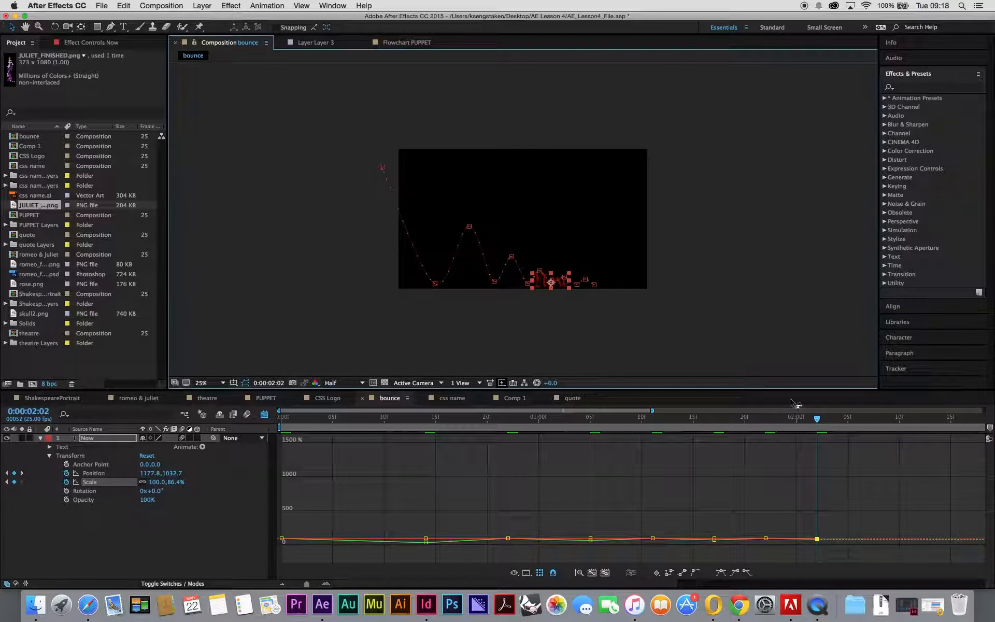
# - Paste 100% Scale keyframes at 0:00:02:06 and 0:00:02:12, with a copied 86.4% height squash keyframe at 0:00:02:10
pyautogui.moveTo(839, 431); pyautogui.dragTo(895, 441)
pyautogui.press('super+v')
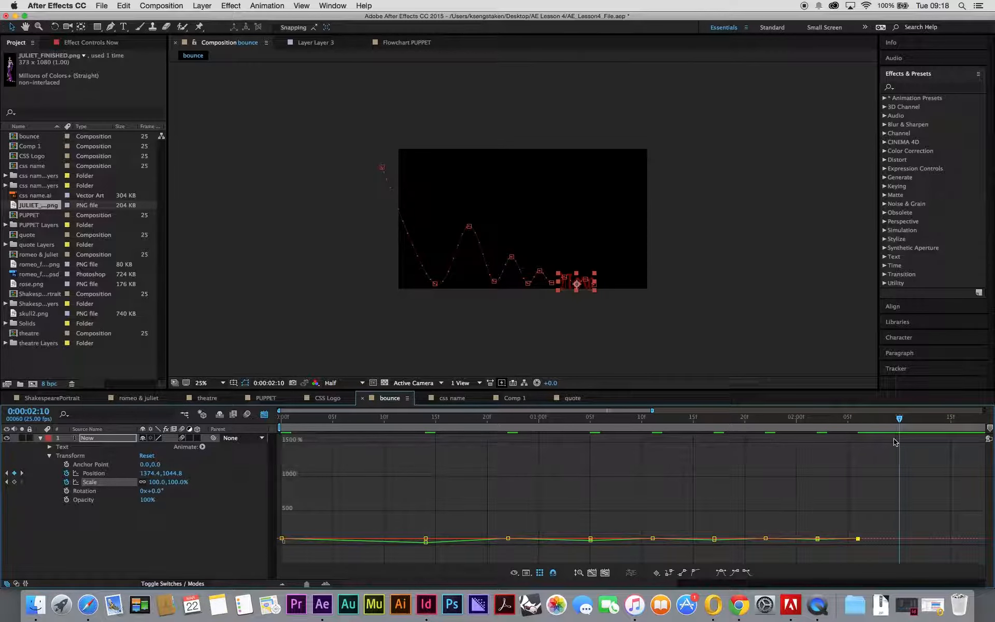
pyautogui.press('super+v')
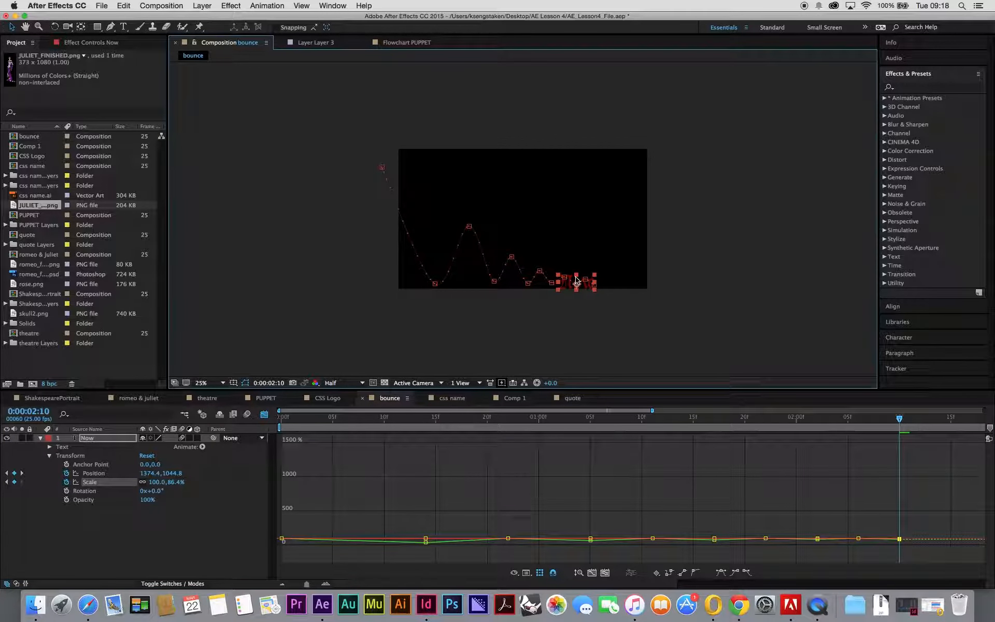
pyautogui.moveTo(900, 420); pyautogui.dragTo(921, 426)
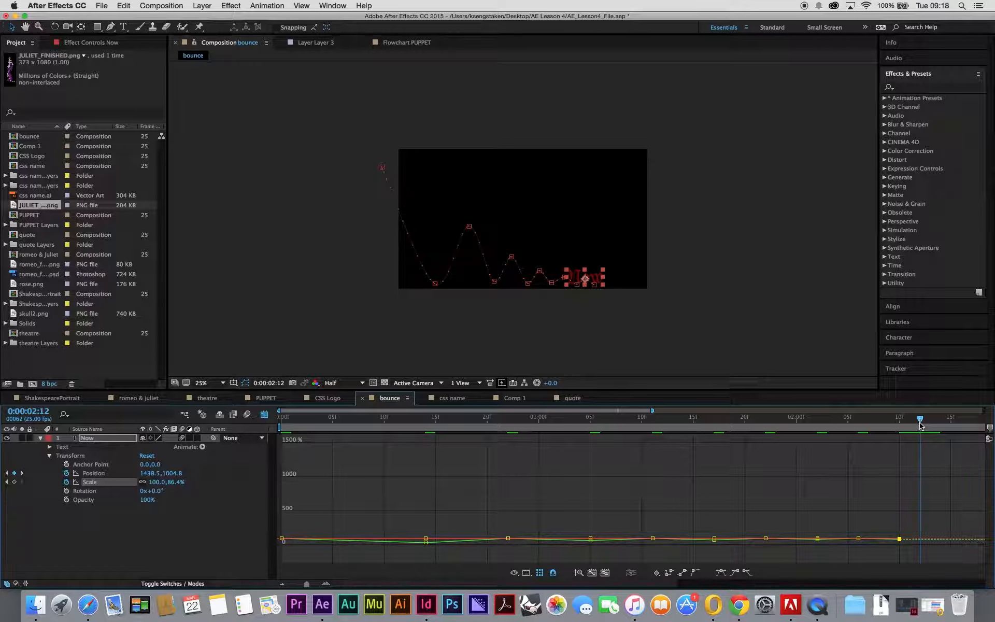
pyautogui.press('super+v')
# - Preview the bounce animation from the start to check the Scale squashes
pyautogui.press('space')
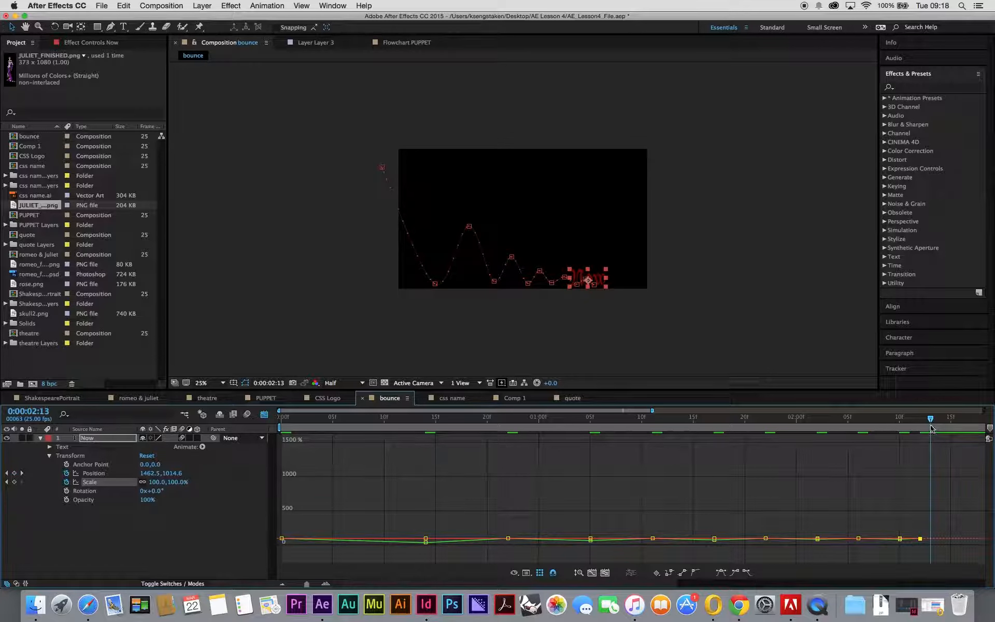
pyautogui.moveTo(246, 483); pyautogui.dragTo(245, 484)
pyautogui.click(484, 505)
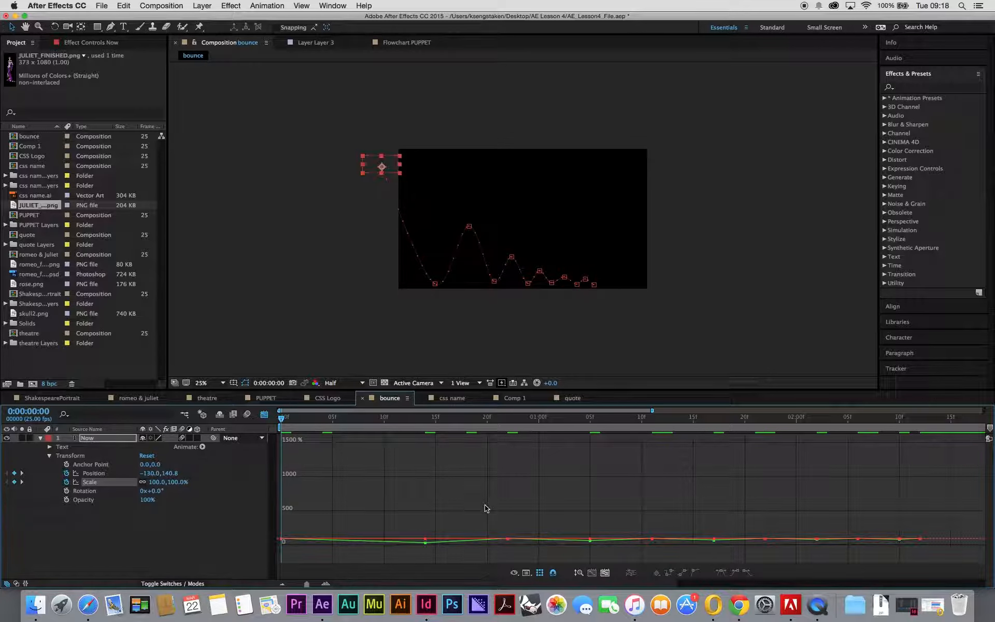
pyautogui.press('space')
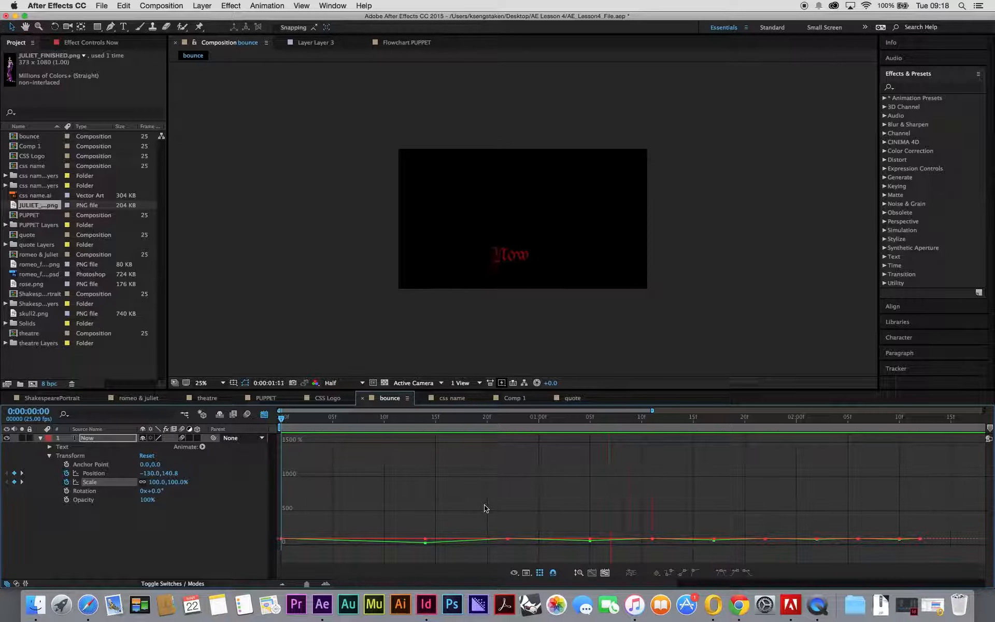
pyautogui.press('space')
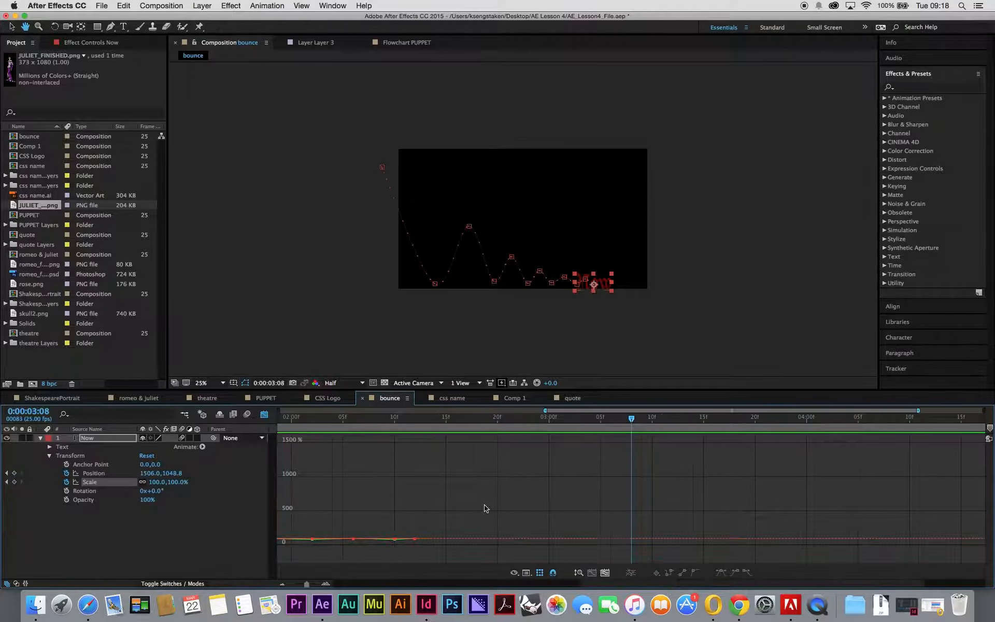
# - Keyframe the Now text's Rotation at 0° at 0:00:00:00 and 17° at 0:00:00:05
pyautogui.moveTo(407, 417); pyautogui.dragTo(293, 420)
pyautogui.click(66, 491)
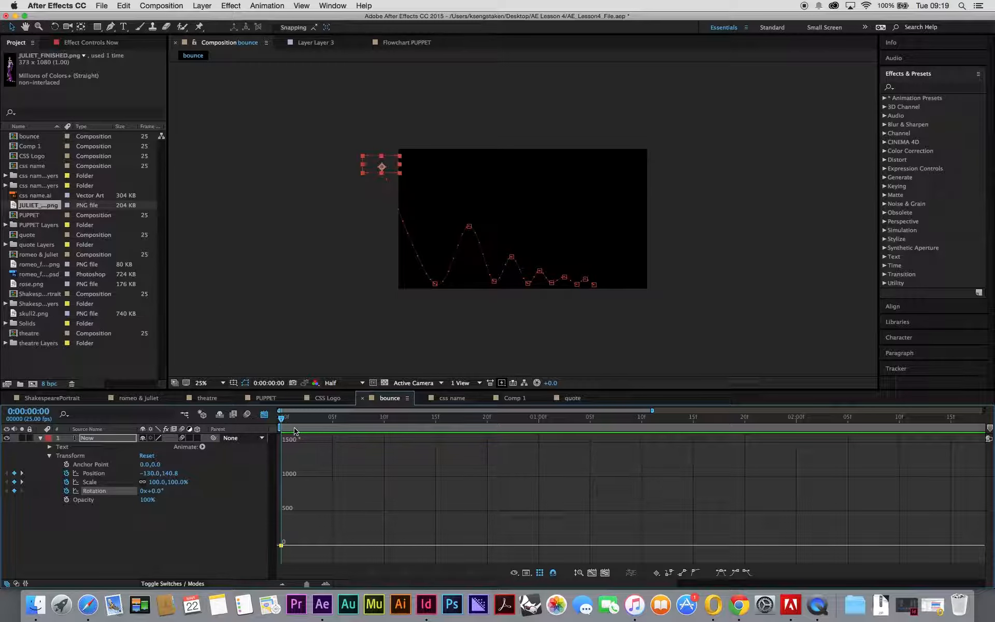
pyautogui.click(332, 417)
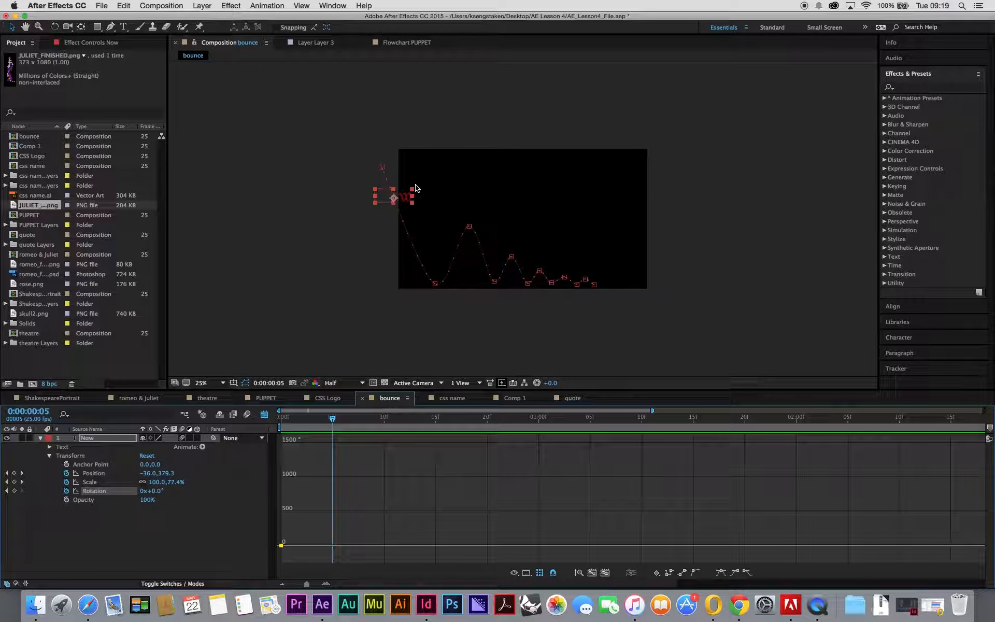
pyautogui.moveTo(159, 491); pyautogui.dragTo(168, 491)
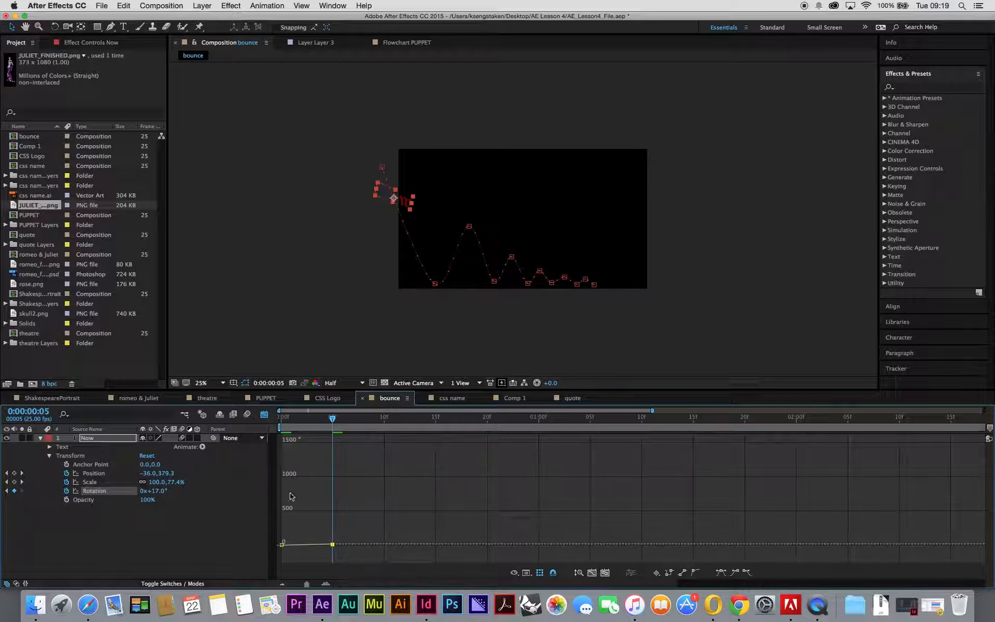
# - Copy the starting 0° Rotation keyframe to 0:00:00:13, and rotate the text to -9° at 0:00:00:19
pyautogui.moveTo(339, 422); pyautogui.dragTo(411, 438)
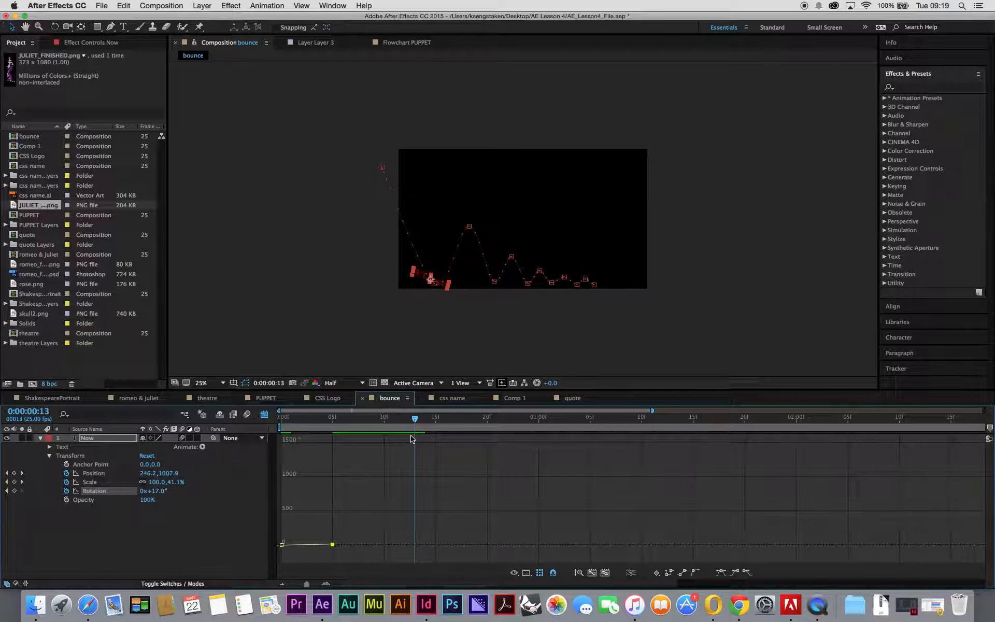
pyautogui.click(280, 545)
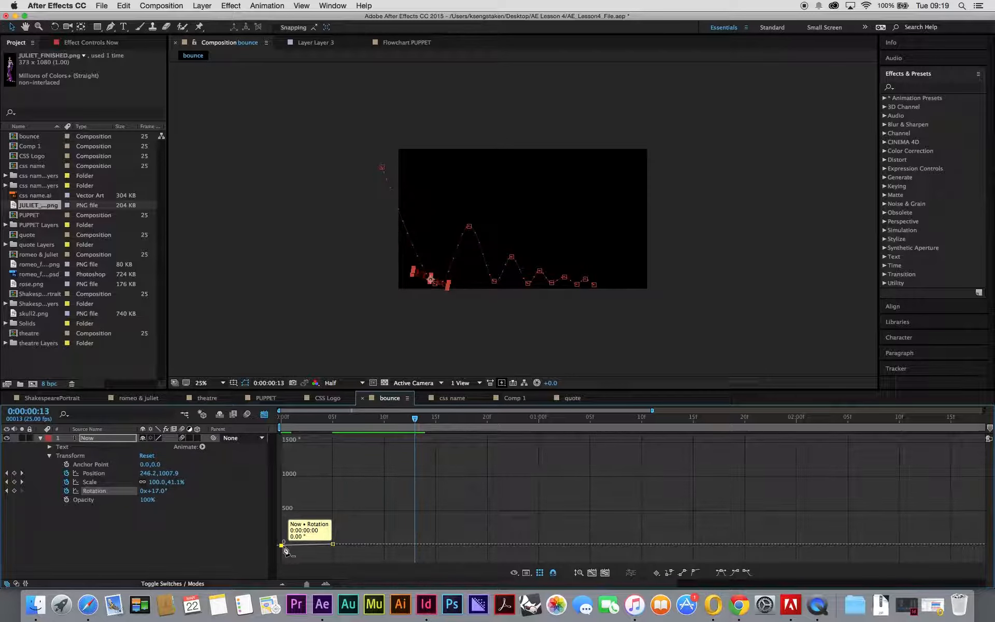
pyautogui.press('super+v')
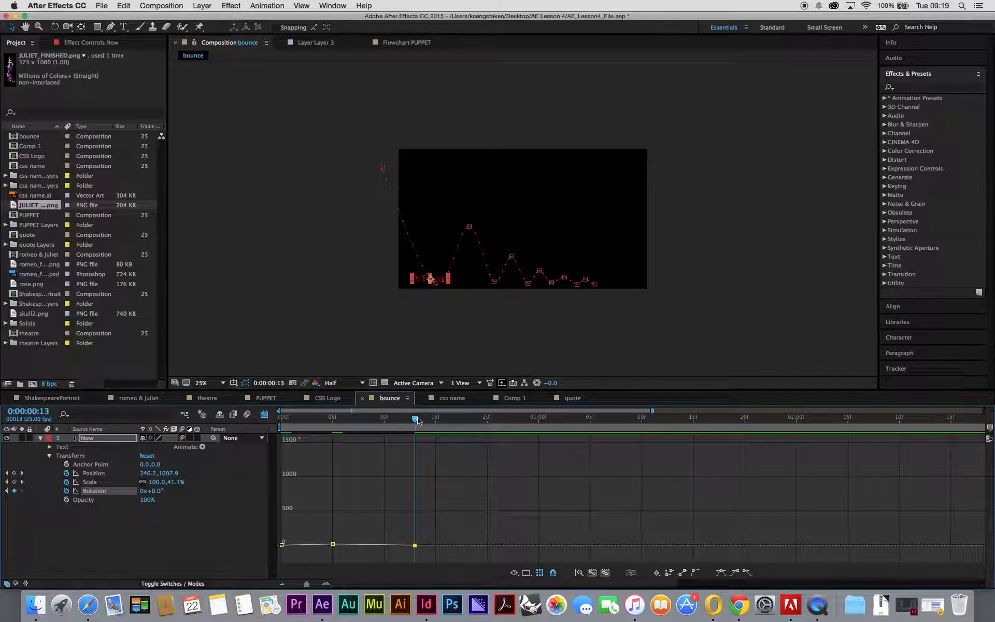
pyautogui.moveTo(417, 420); pyautogui.dragTo(477, 438)
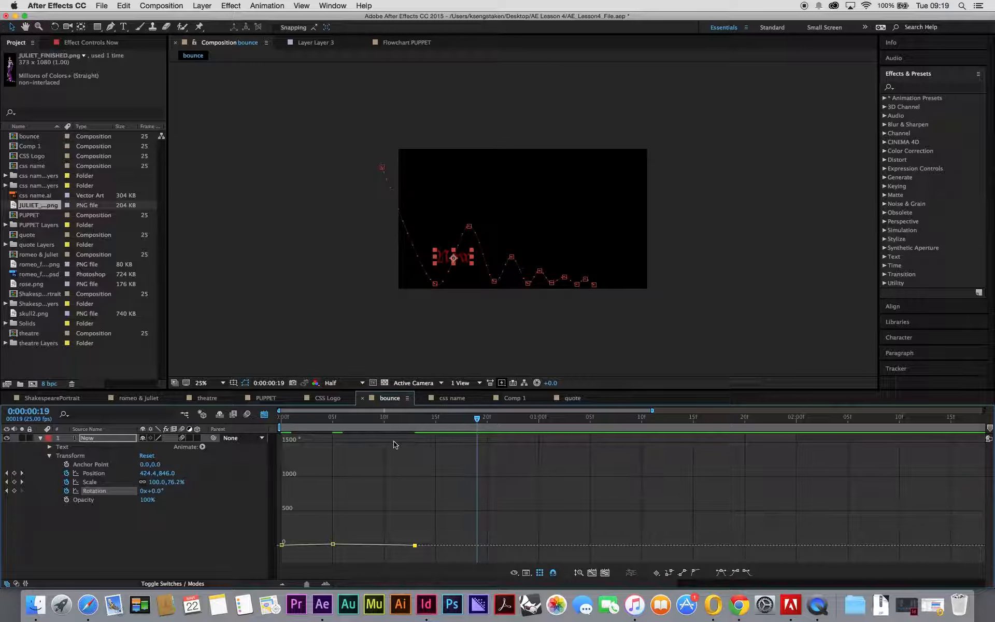
pyautogui.moveTo(158, 492); pyautogui.dragTo(151, 492)
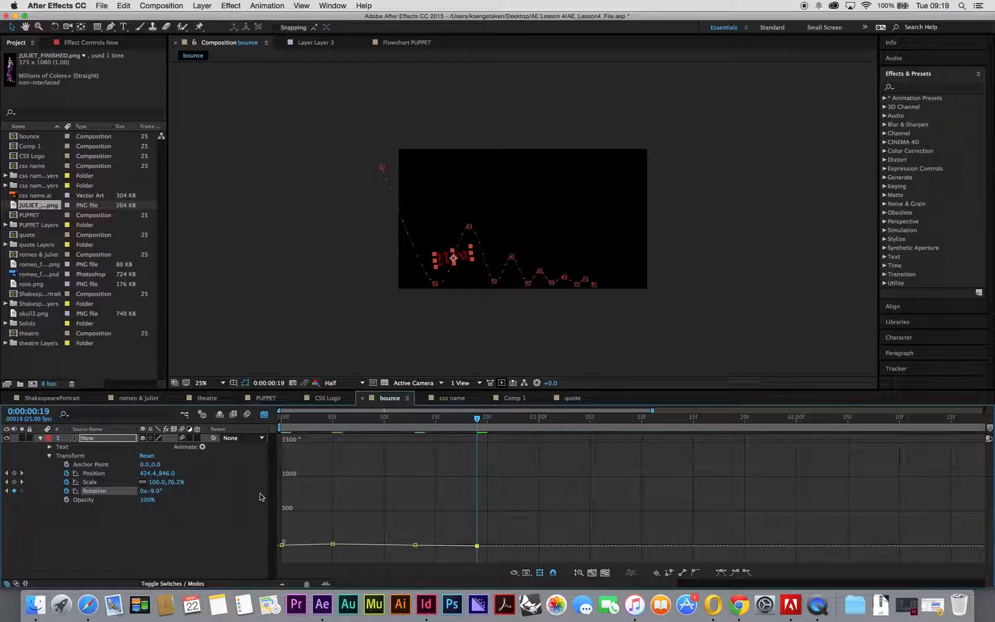
# - Paste the 0° Rotation keyframe at 0:00:00:22, and rotate the text to 19° at 0:00:01:02
pyautogui.moveTo(477, 420); pyautogui.dragTo(506, 420)
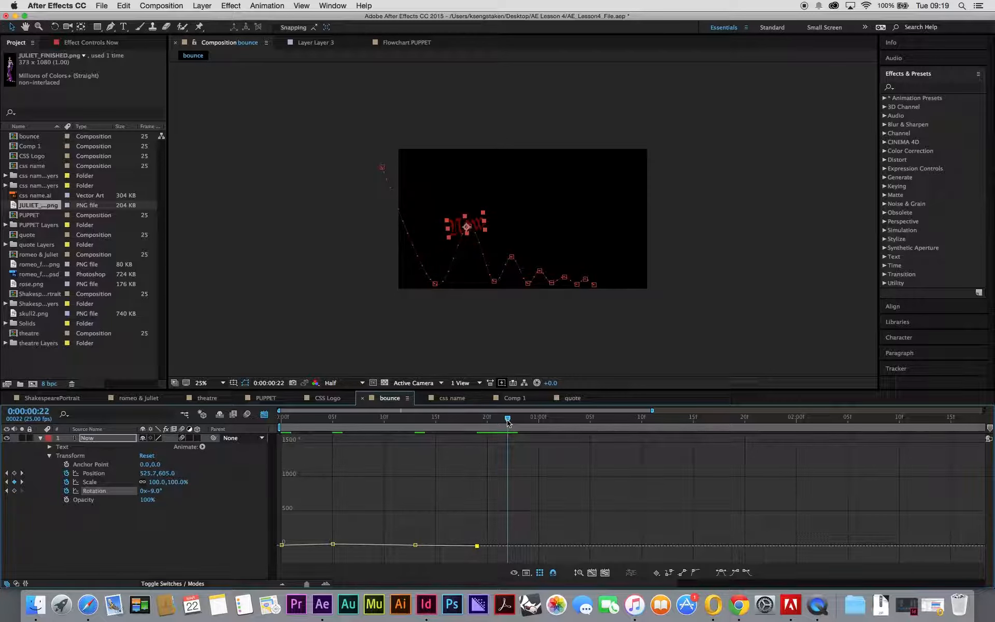
pyautogui.press('super+v')
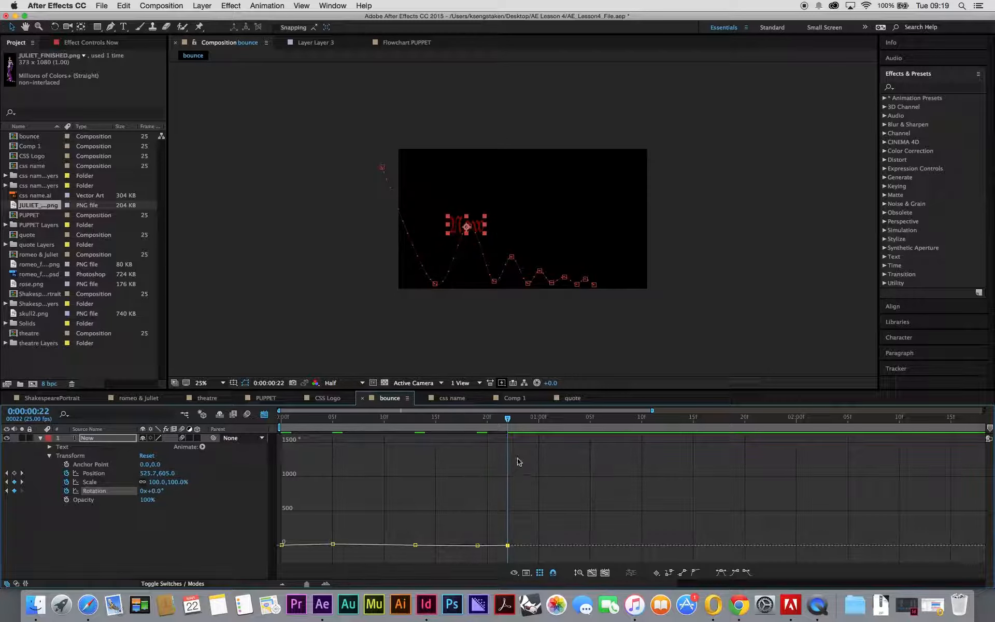
pyautogui.moveTo(512, 428); pyautogui.dragTo(560, 424)
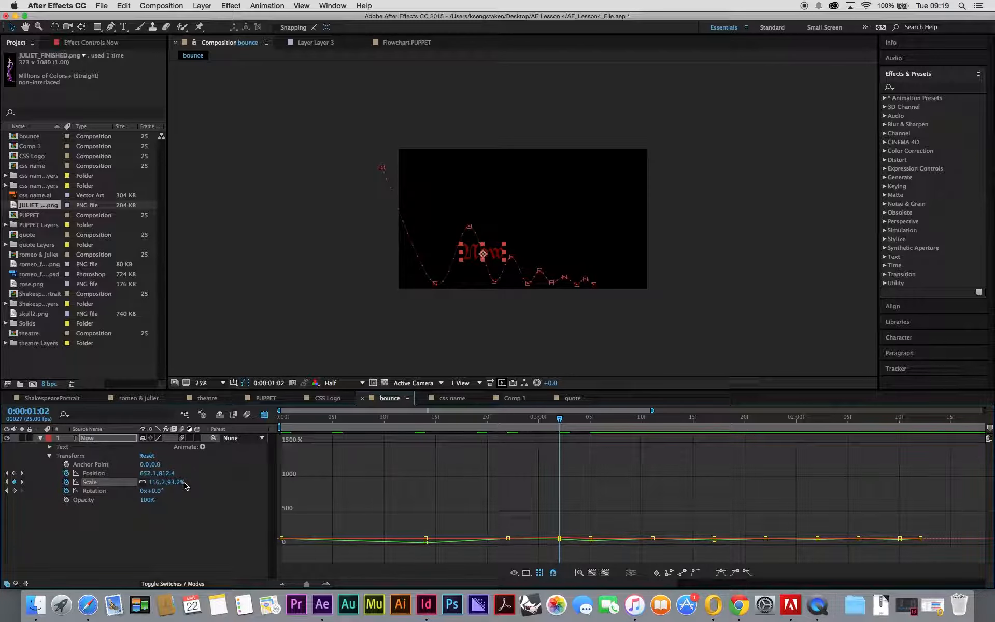
pyautogui.moveTo(161, 493); pyautogui.dragTo(171, 490)
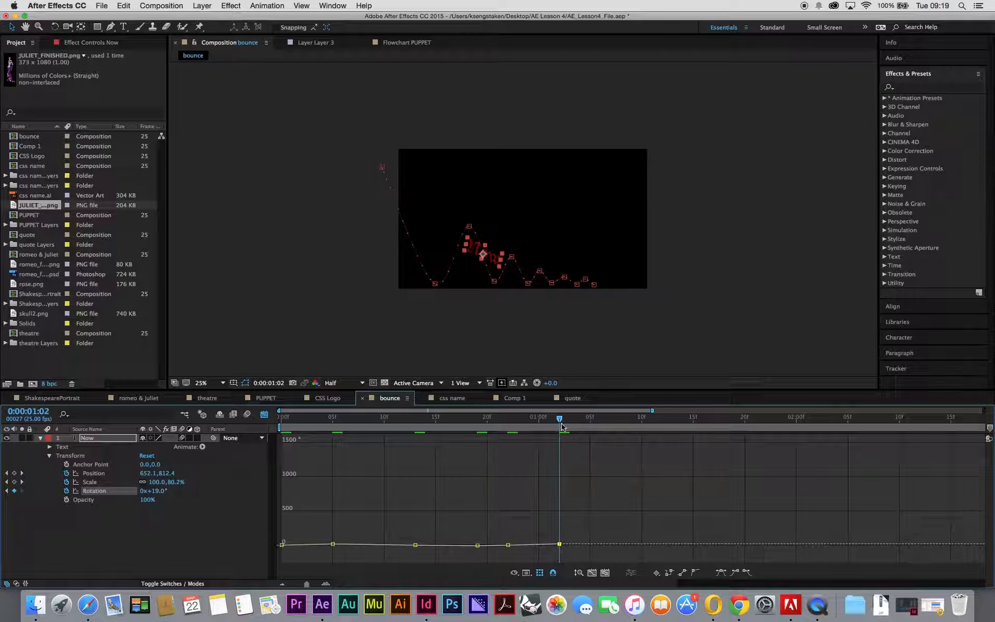
# - Copy the 0° Rotation keyframe from 0:00:00:22 to 0:00:01:05, and rotate the text to -4° at 0:00:01:08
pyautogui.moveTo(561, 426); pyautogui.dragTo(591, 433)
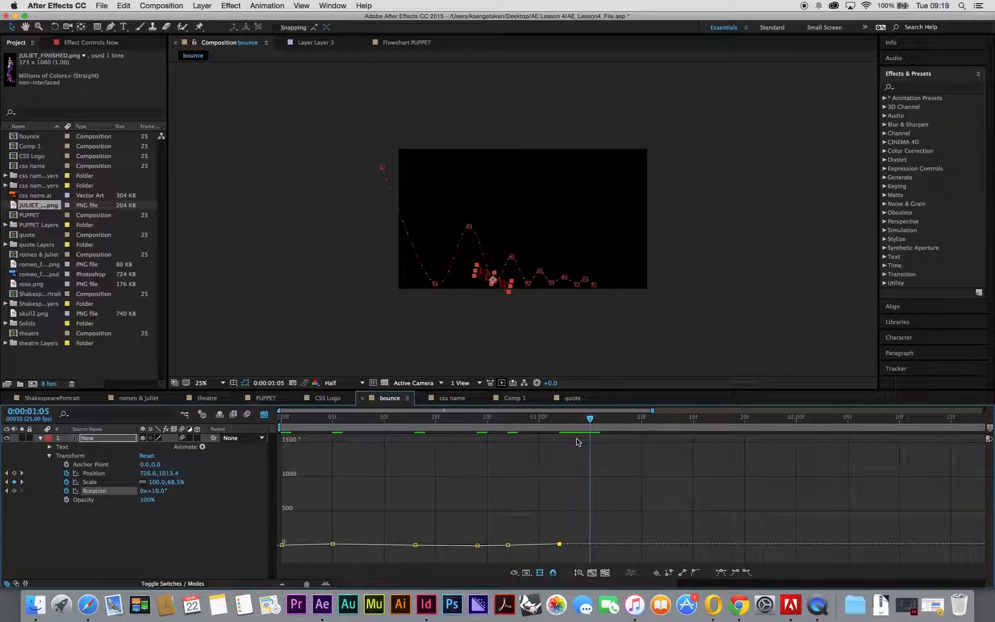
pyautogui.press('super+z')
pyautogui.click(508, 549)
pyautogui.click(508, 546)
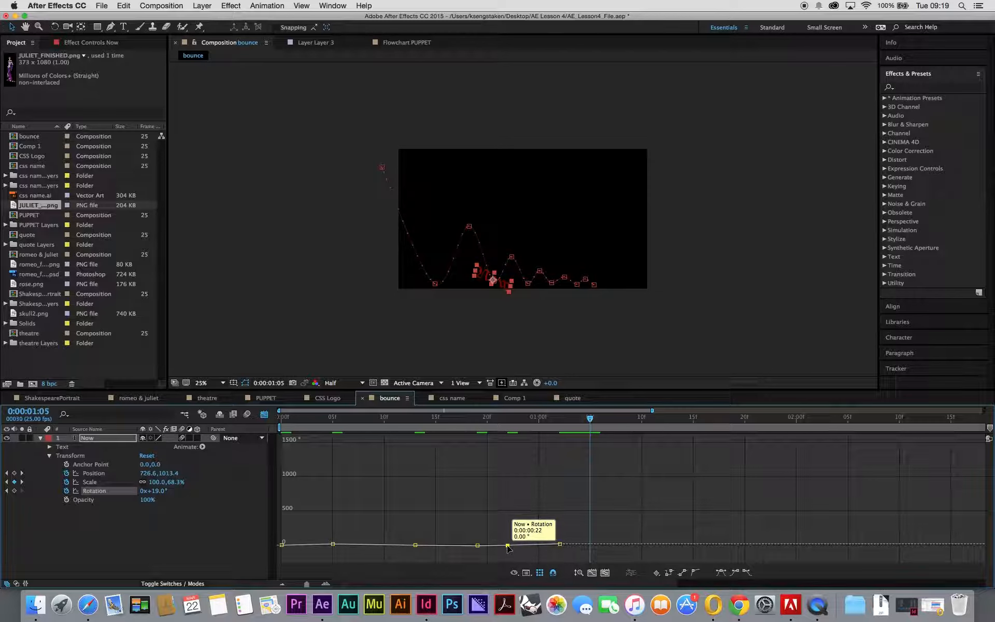
pyautogui.press('super+c')
pyautogui.press('super+v')
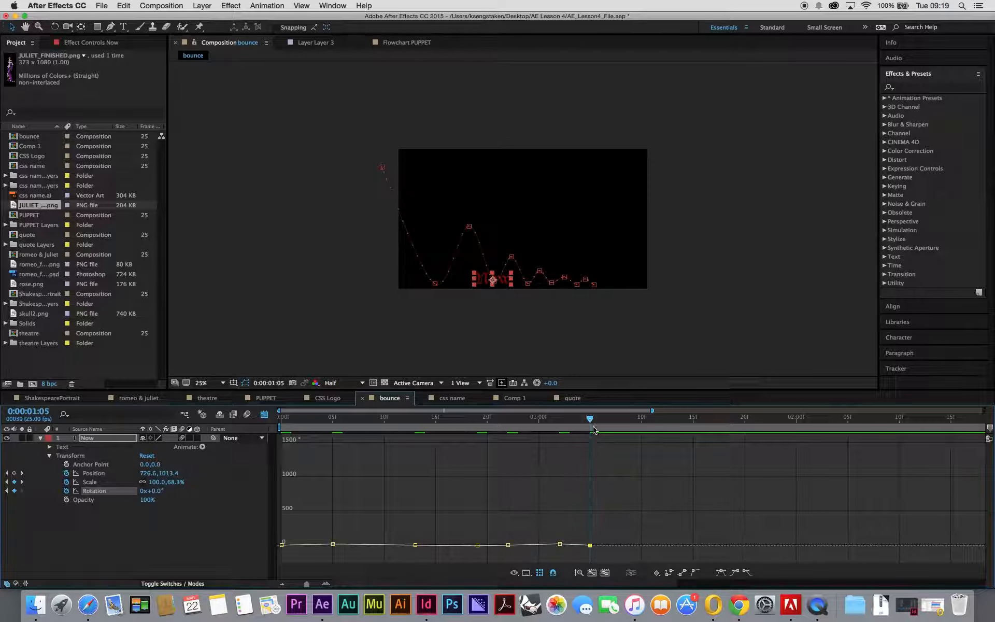
pyautogui.moveTo(598, 424); pyautogui.dragTo(619, 428)
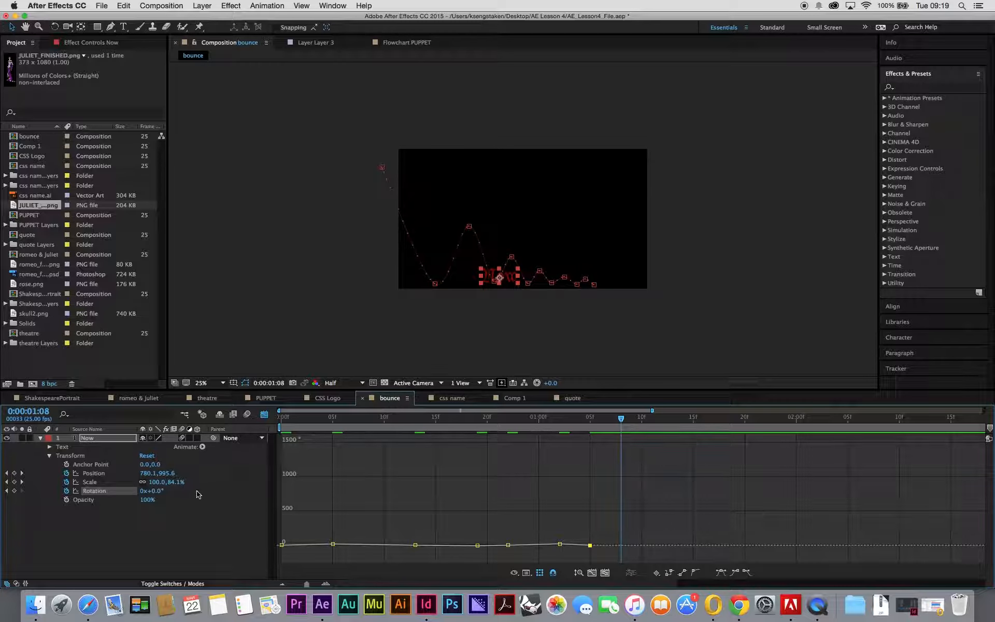
pyautogui.moveTo(155, 491); pyautogui.dragTo(153, 491)
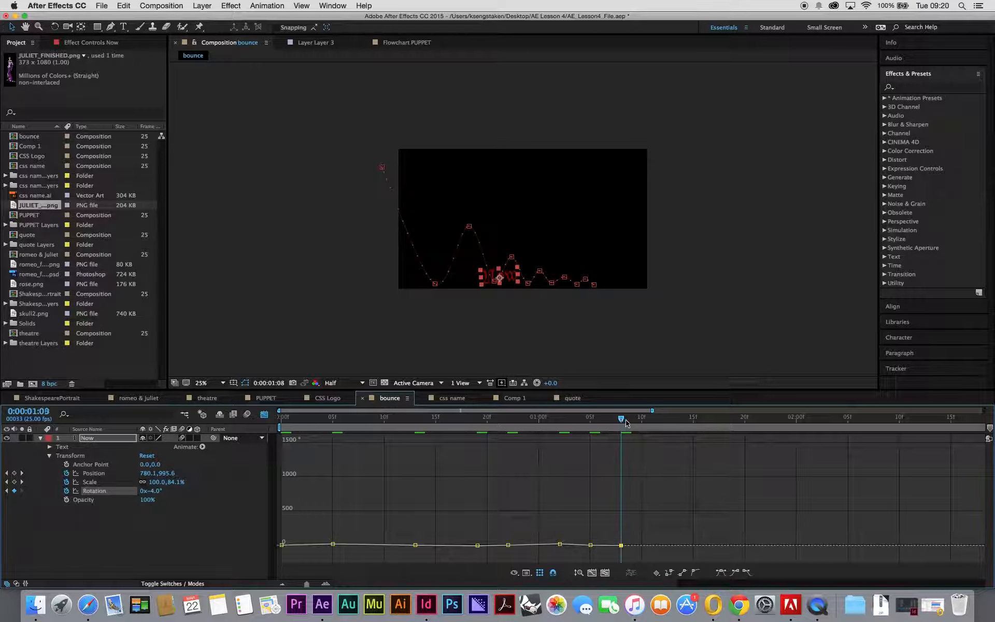
# - Paste the 0° Rotation keyframe at 0:00:01:11, and rotate the text to 11° at 0:00:01:15
pyautogui.moveTo(625, 422); pyautogui.dragTo(652, 428)
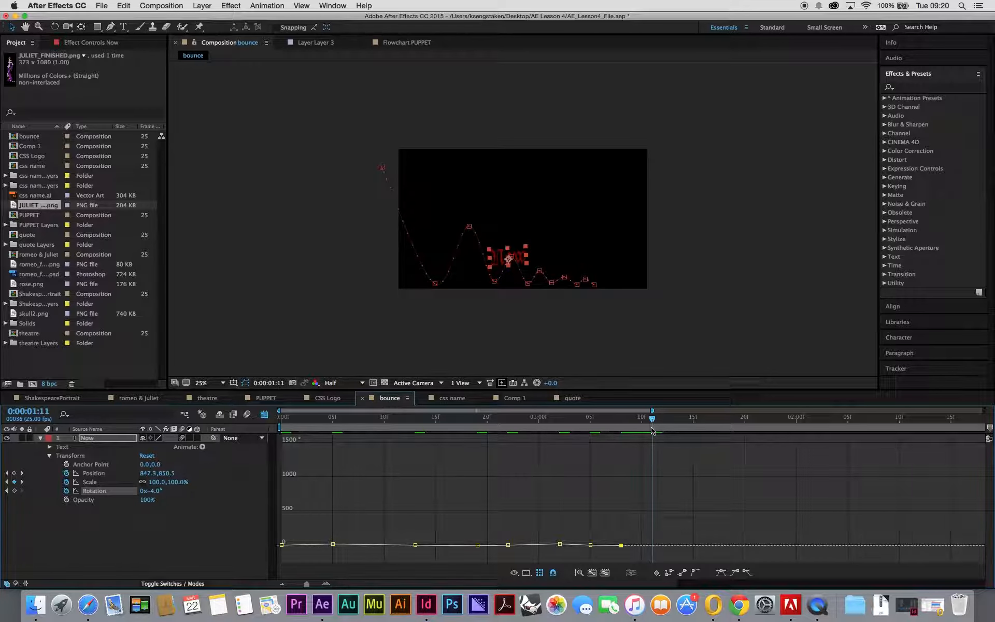
pyautogui.press('super+v')
pyautogui.moveTo(653, 428); pyautogui.dragTo(691, 440)
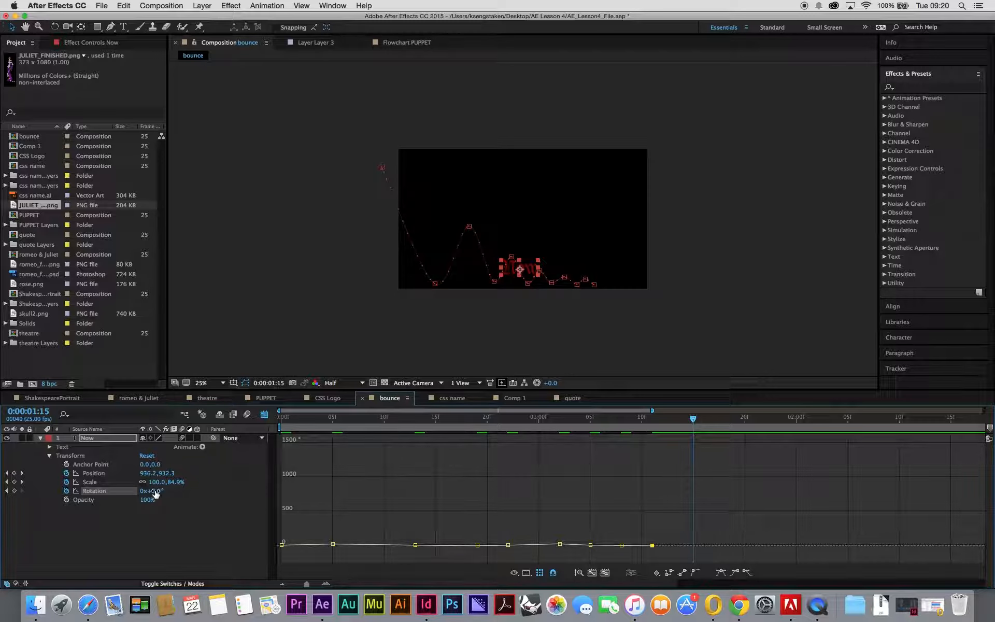
pyautogui.moveTo(160, 490); pyautogui.dragTo(161, 490)
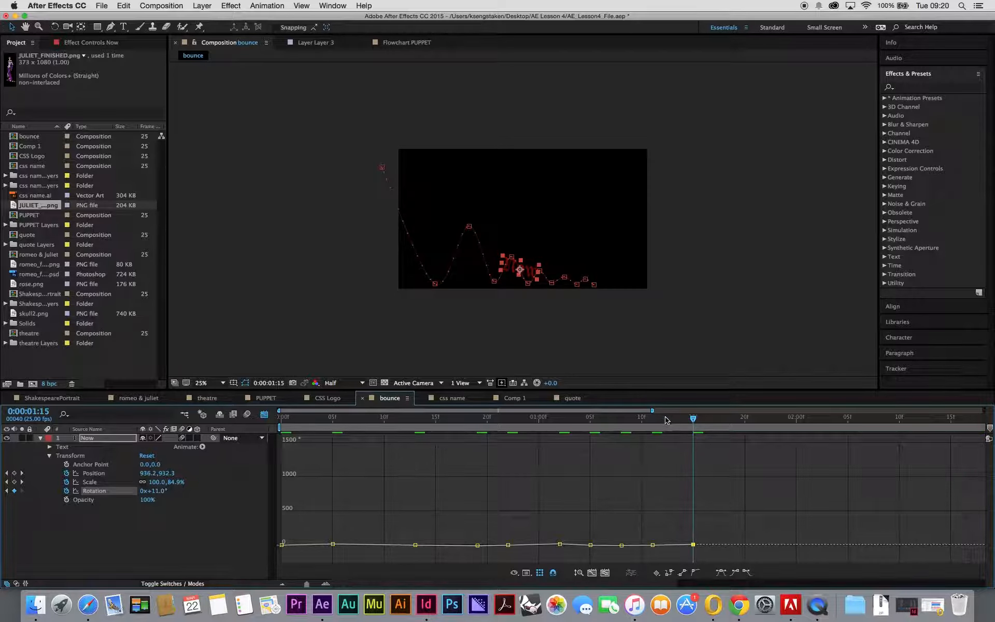
# - Paste the 0° Rotation keyframe at 0:00:01:17, and rotate the text to -3° at 0:00:01:19
pyautogui.moveTo(693, 425); pyautogui.dragTo(708, 426)
pyautogui.moveTo(719, 428); pyautogui.dragTo(716, 428)
pyautogui.press('super+v')
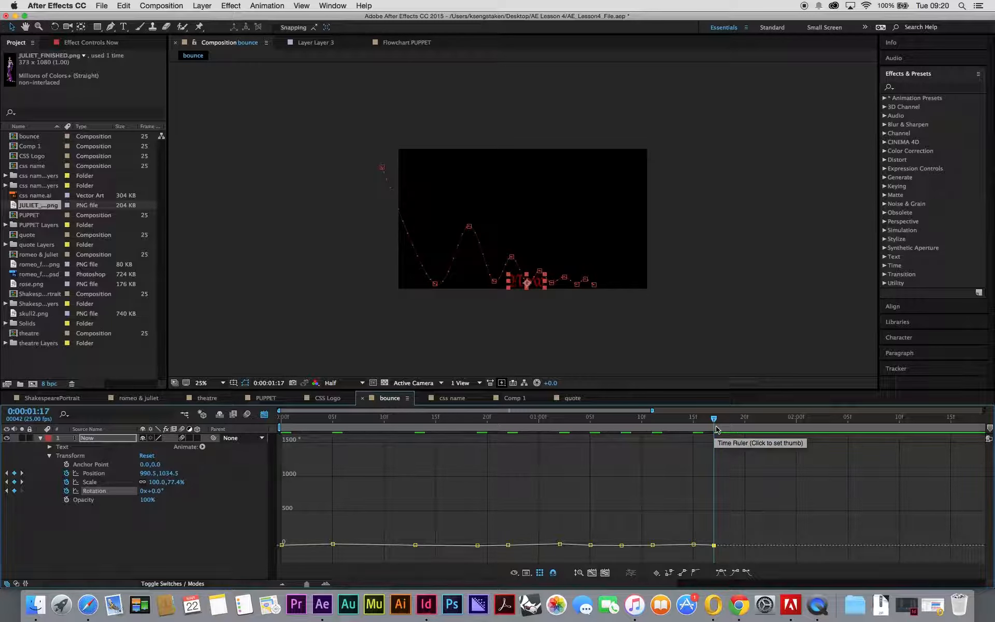
pyautogui.click(724, 427)
pyautogui.click(732, 428)
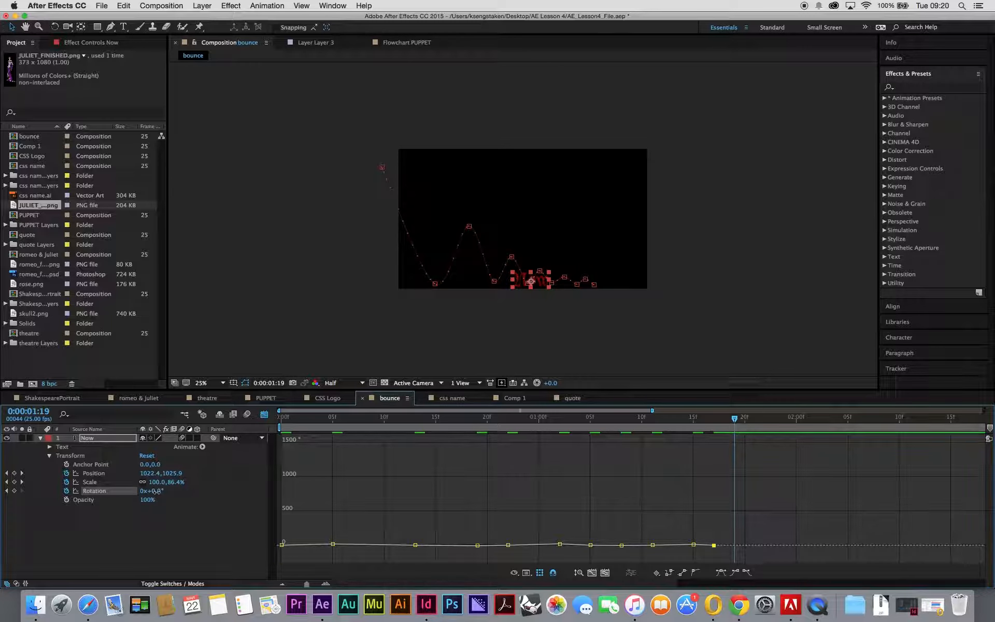
pyautogui.moveTo(158, 491); pyautogui.dragTo(152, 490)
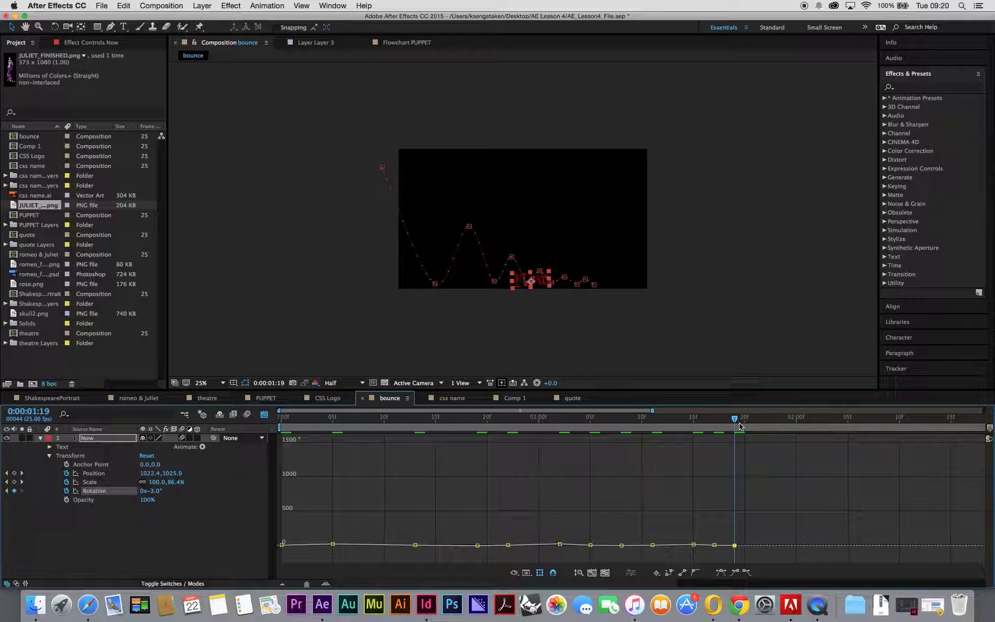
# - Paste 0° Rotation keyframes at about 0:00:01:22 and 0:00:02:02, with the text rotated to 8° at 0:00:02:00 between them
pyautogui.moveTo(742, 428); pyautogui.dragTo(796, 430)
pyautogui.press('super+v')
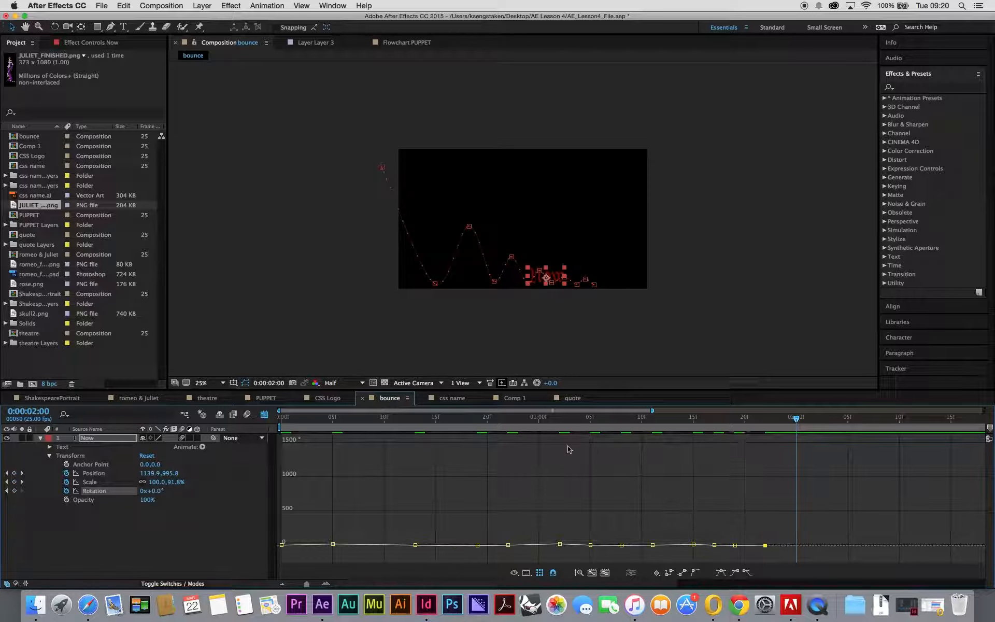
pyautogui.moveTo(157, 491); pyautogui.dragTo(178, 495)
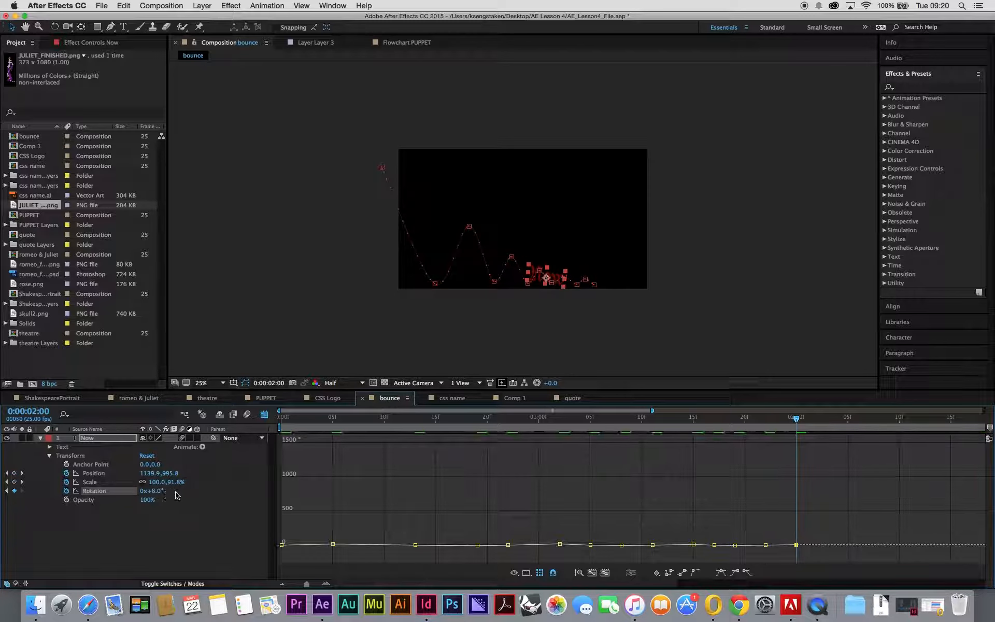
pyautogui.moveTo(802, 417); pyautogui.dragTo(859, 432)
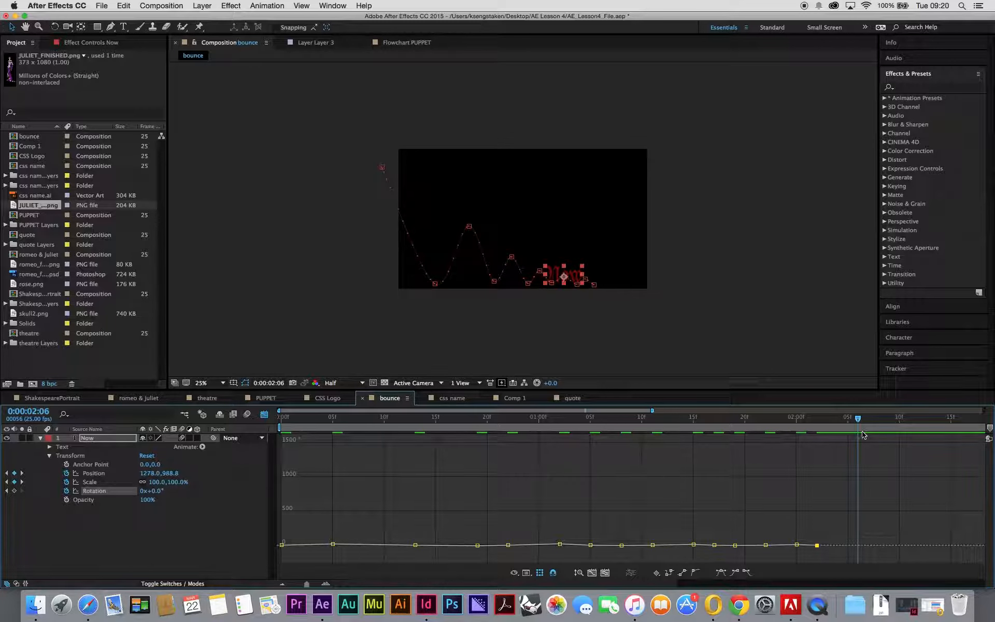
# - Preview the finished bounce from the start twice to check the combined position, Scale and Rotation animation
pyautogui.press('space')
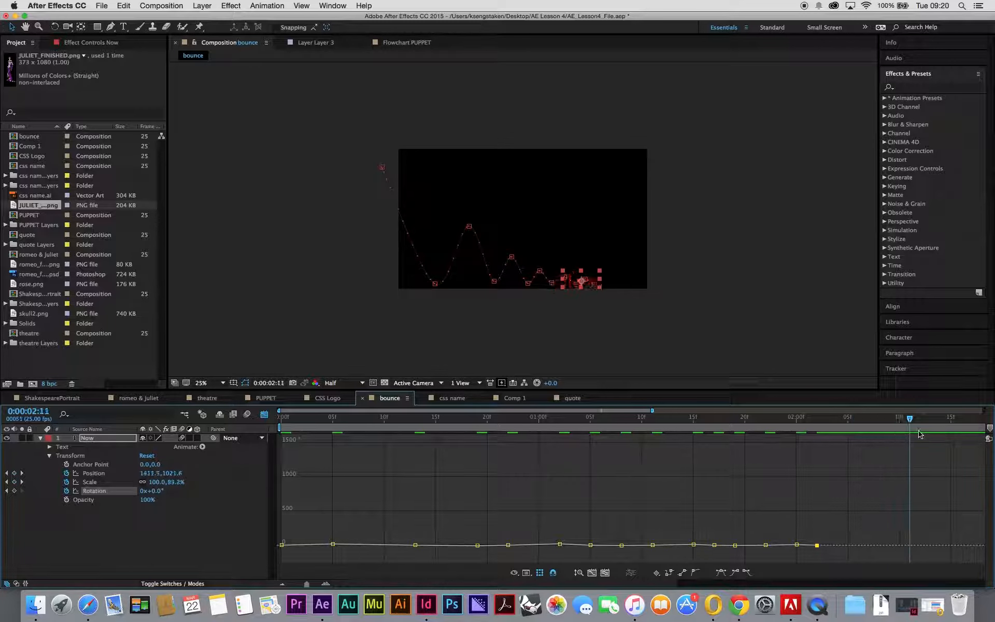
pyautogui.moveTo(846, 458); pyautogui.dragTo(2, 570)
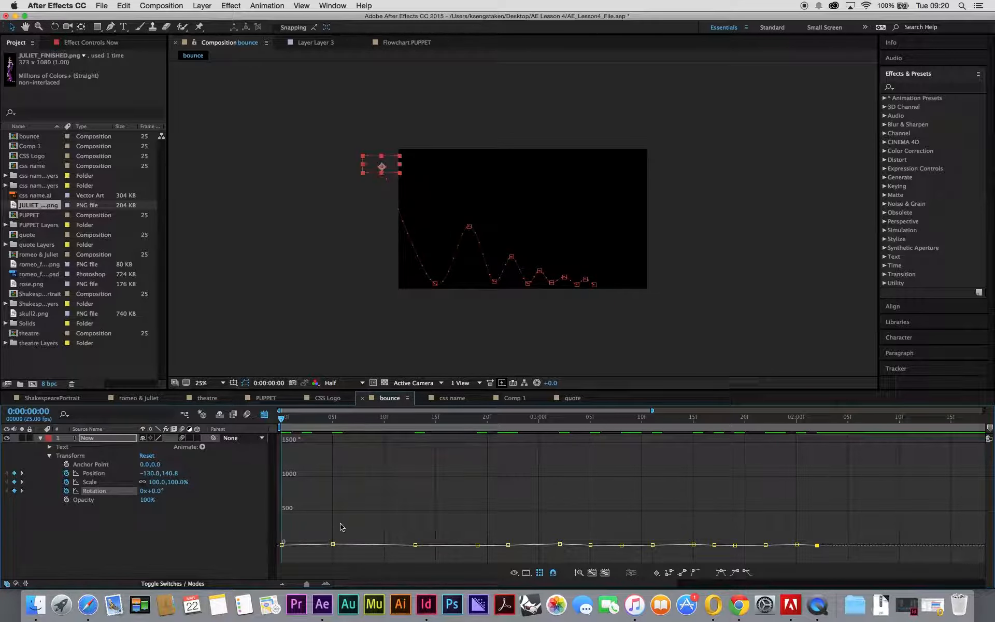
pyautogui.press('space')
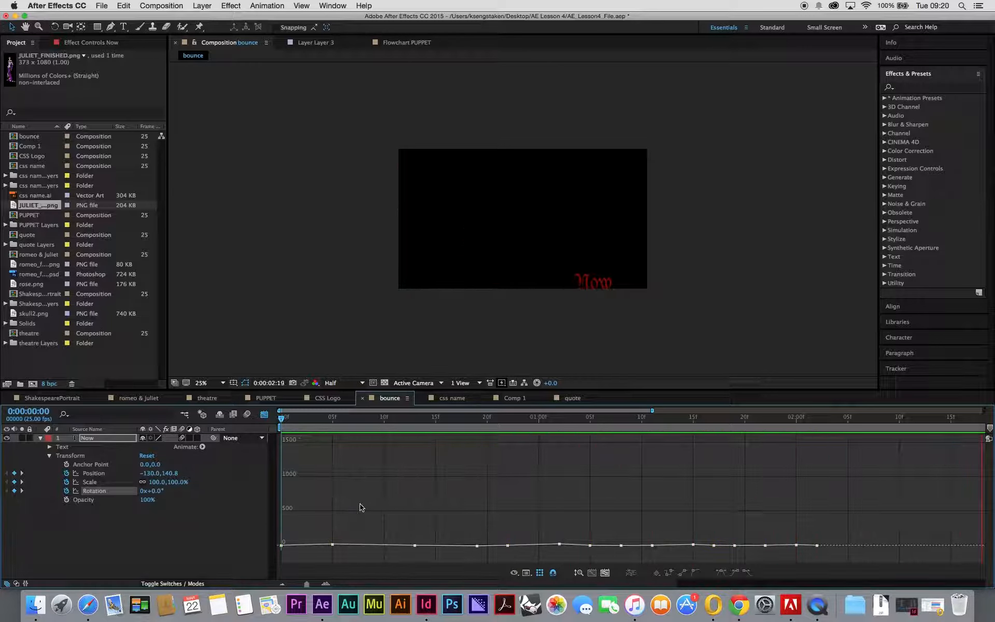
pyautogui.press('space')
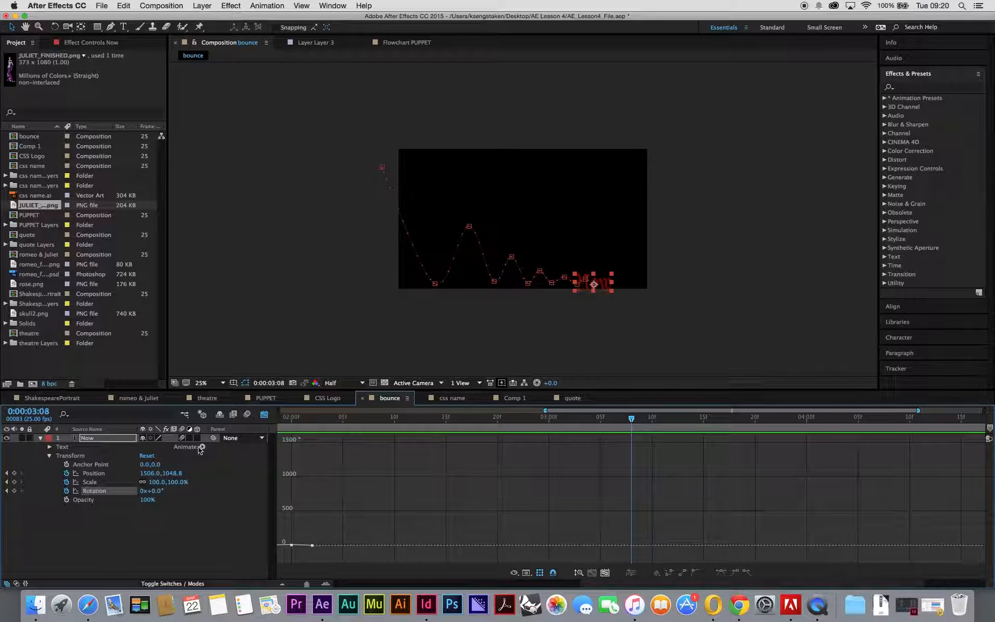
pyautogui.moveTo(366, 419); pyautogui.dragTo(27, 459)
pyautogui.press('space')
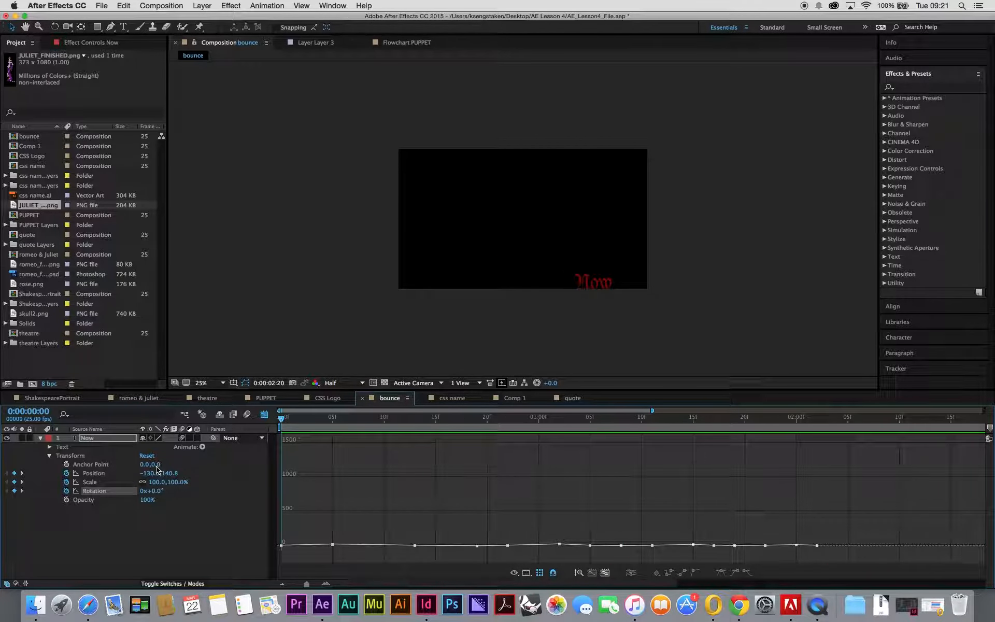
pyautogui.press('space')
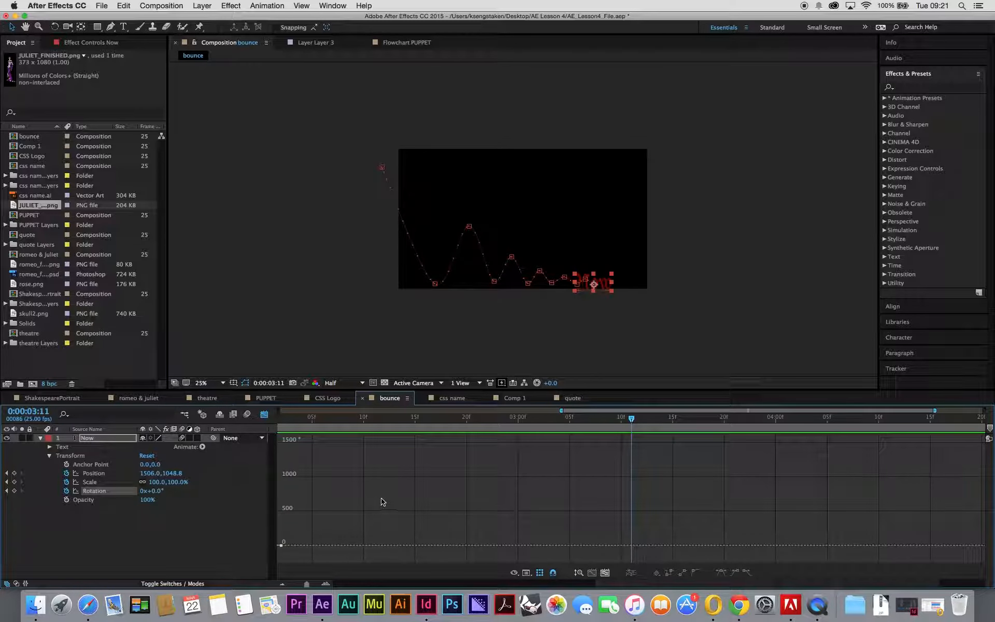